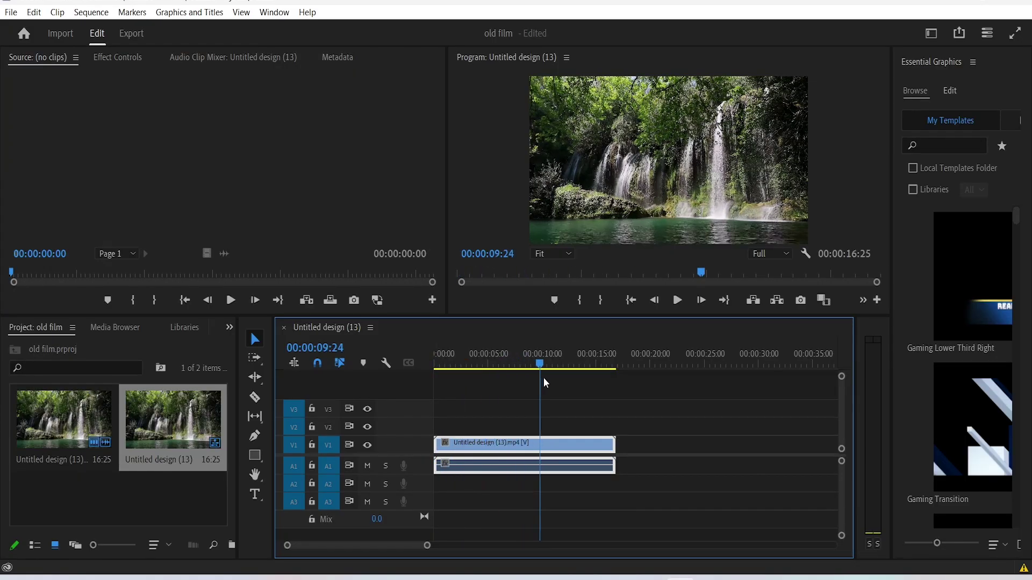
- Find the Tint effect in the Effects library and apply it to the waterfall clip
left_click(499, 404)
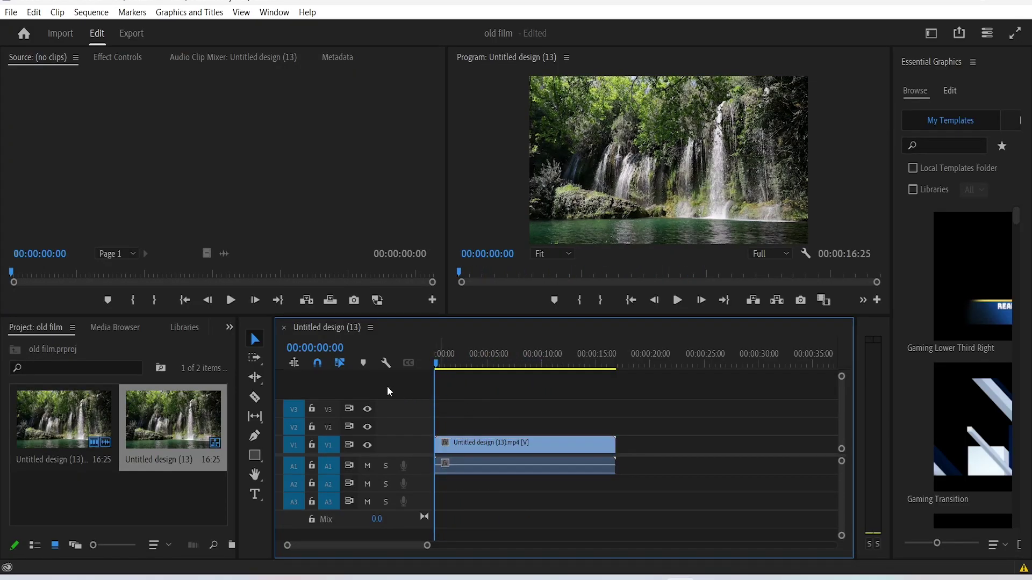
left_click(229, 327)
left_click(250, 406)
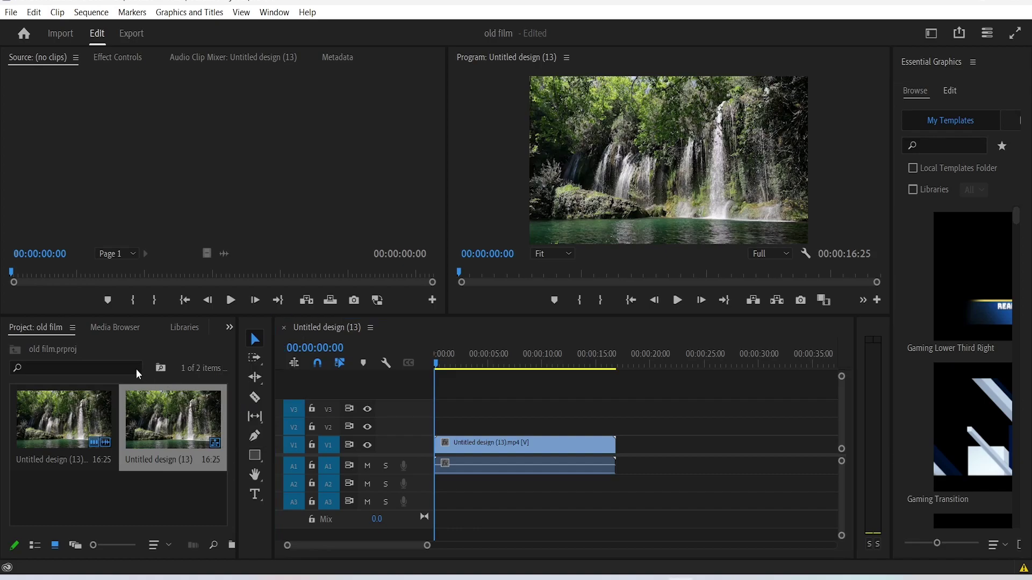
left_click(110, 348)
type("tint")
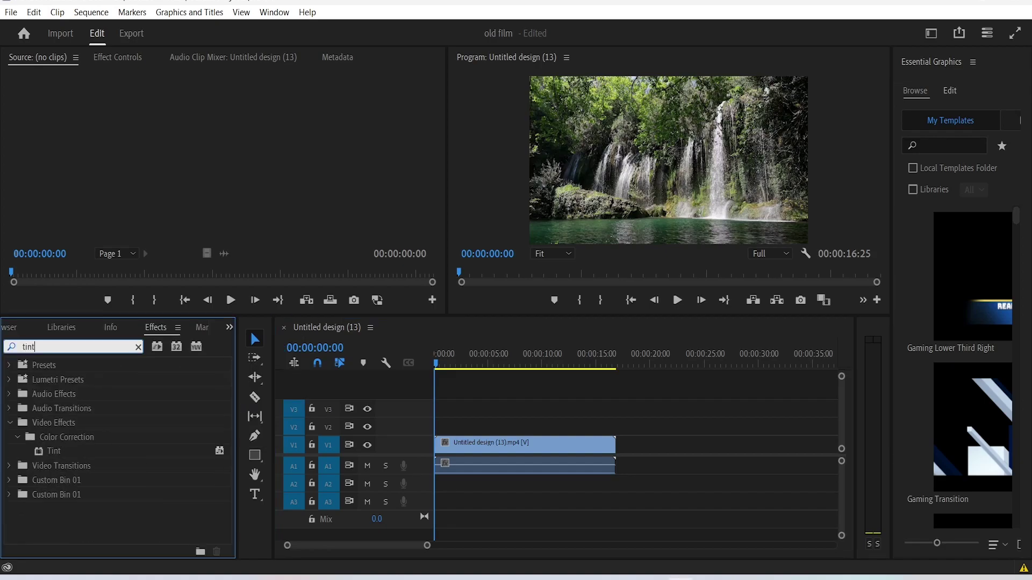
left_click_drag(98, 454, 489, 446)
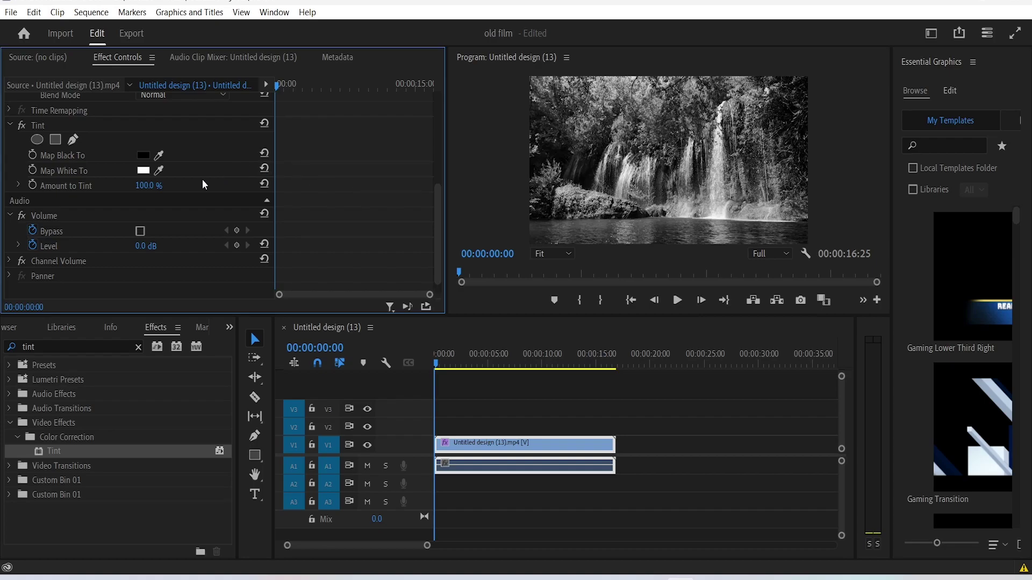
- Set Tint's Map White To colour to pale yellow CDCF5B
left_click(143, 171)
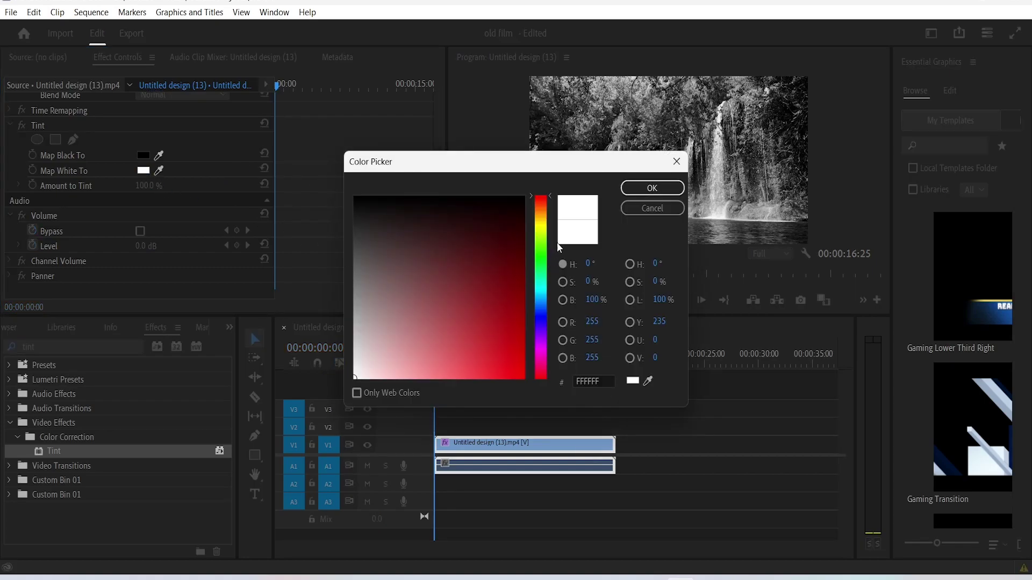
left_click(541, 227)
left_click_drag(450, 312, 452, 348)
left_click(630, 203)
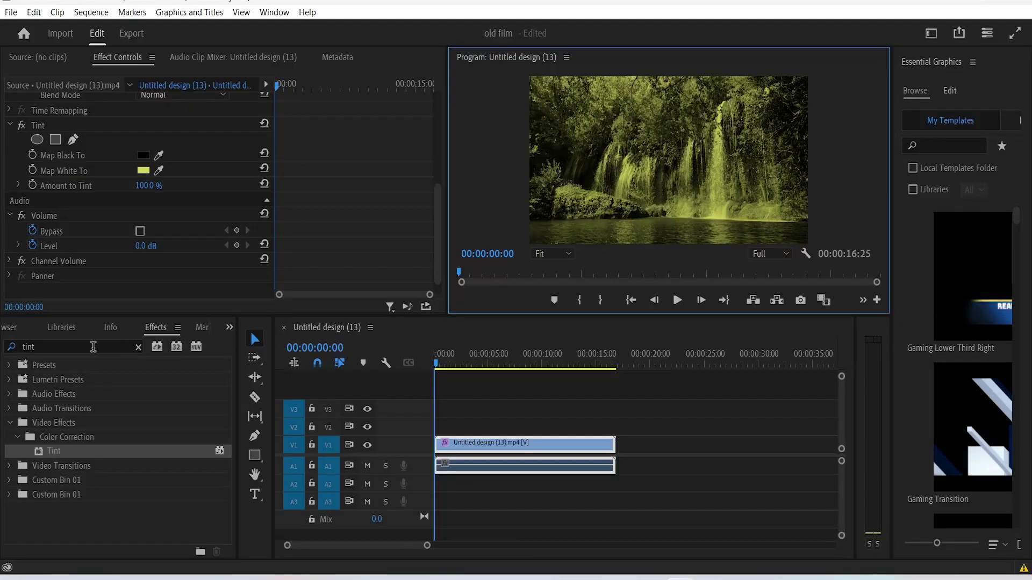
- Apply Linear Wipe to the clip with 15% transition completion and a 0° wipe angle
left_click(93, 347)
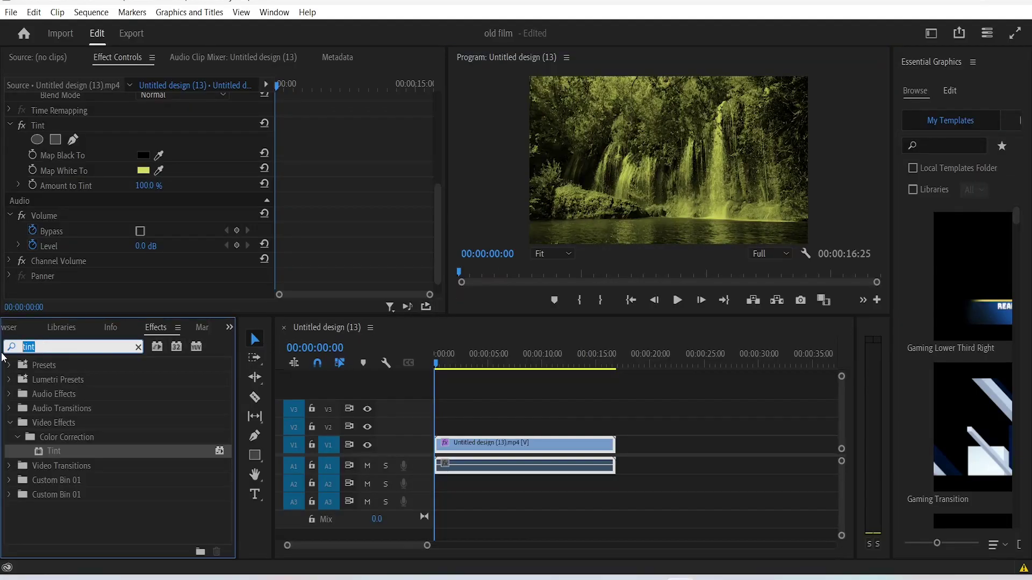
type("linear wipe")
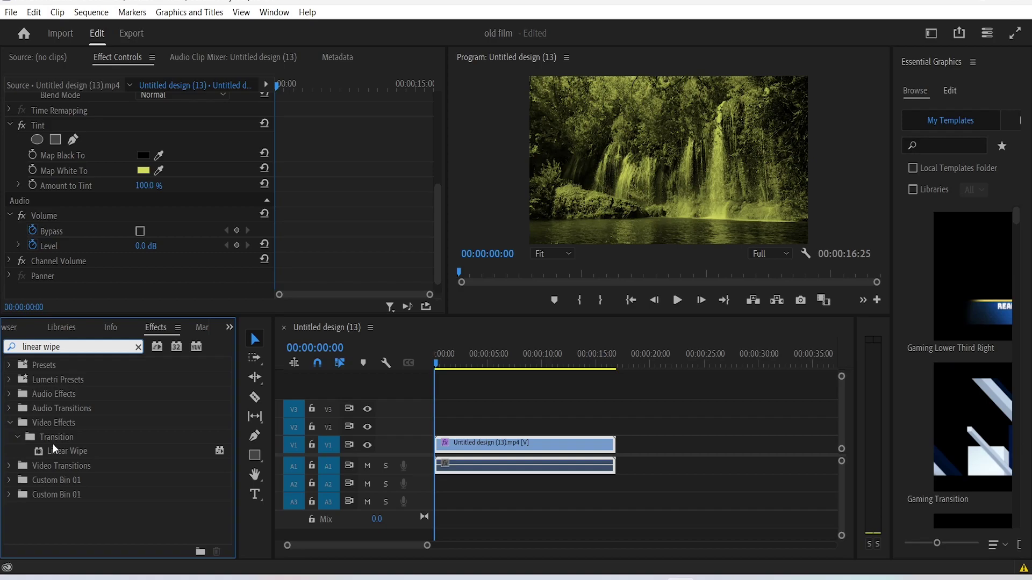
left_click_drag(65, 451, 505, 442)
left_click(147, 229)
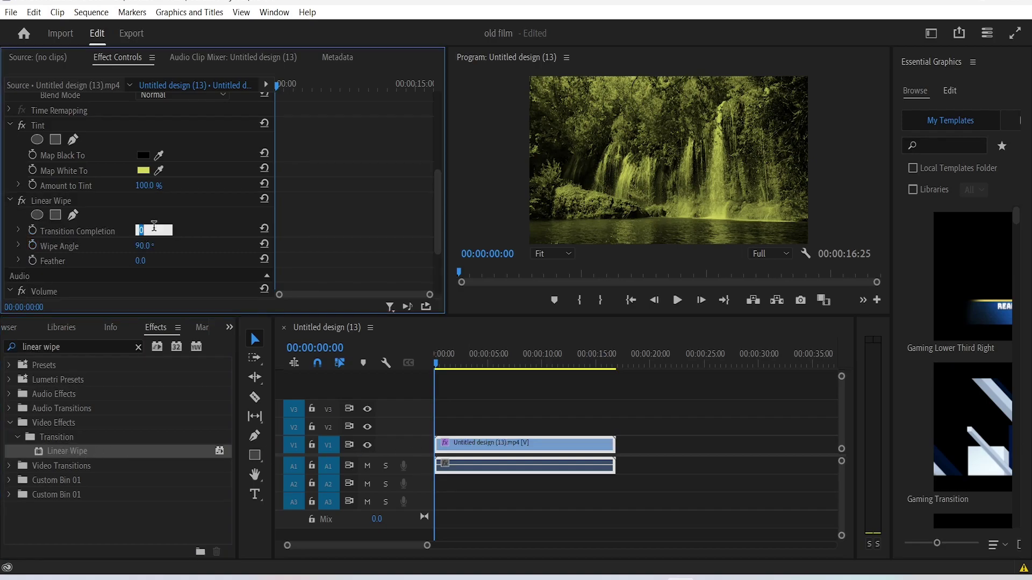
type("15")
key("Return")
left_click(140, 246)
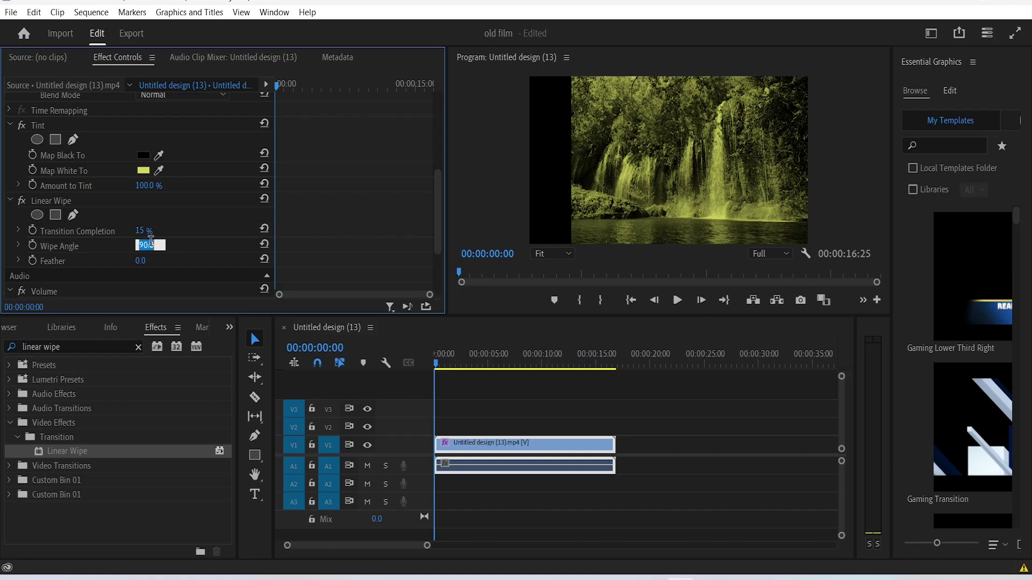
type("0")
key("Return")
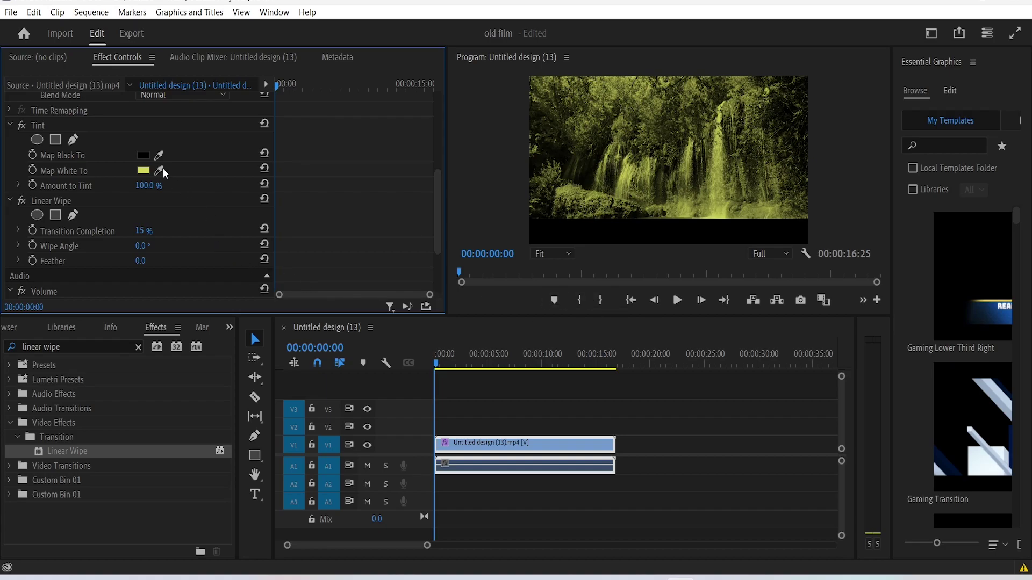
- Duplicate the Linear Wipe and set the copy's Wipe Angle to 180° for the top bar
left_click(158, 203)
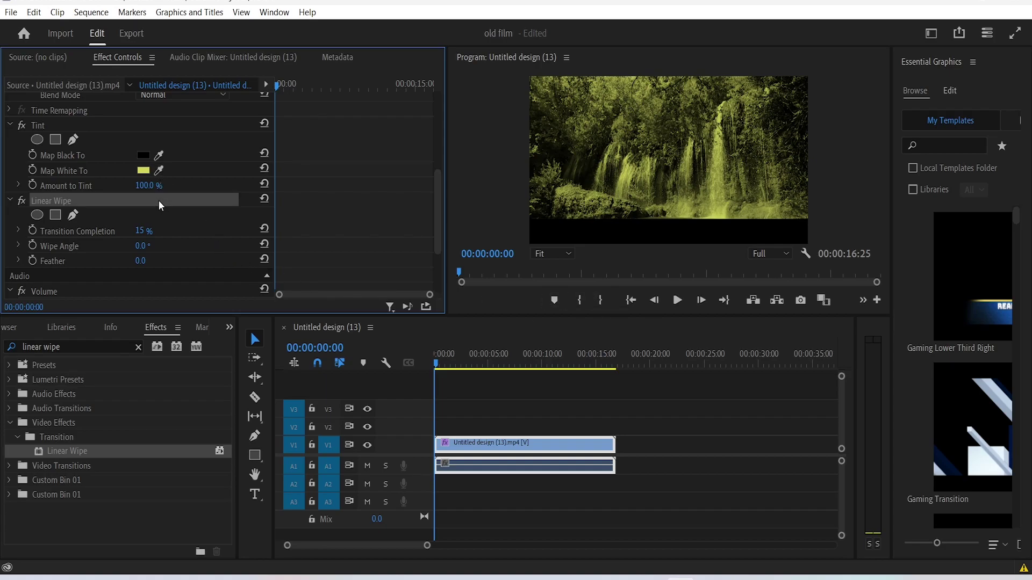
key("ctrl+c")
key("ctrl+v")
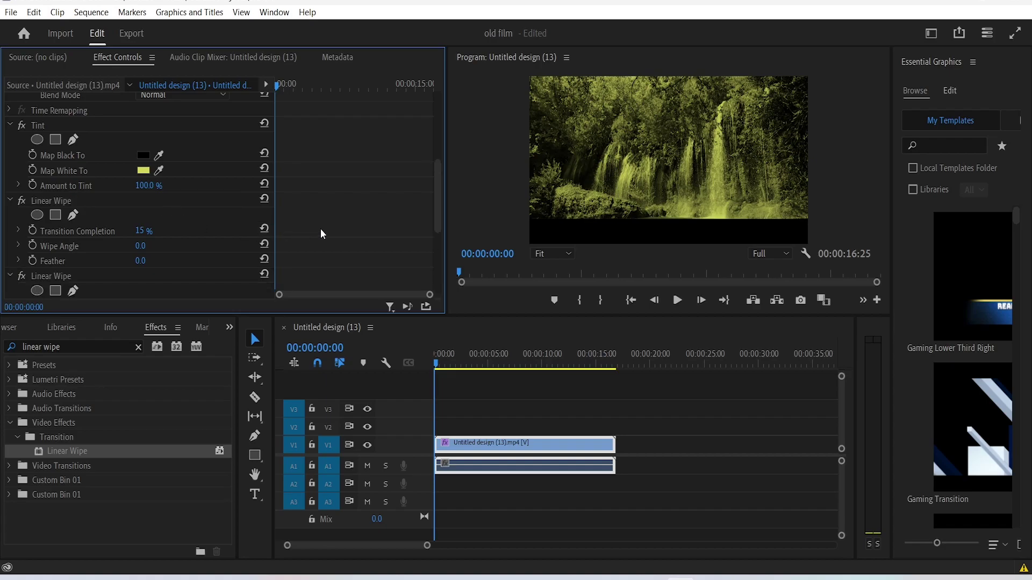
scroll(322, 227, "down", 4)
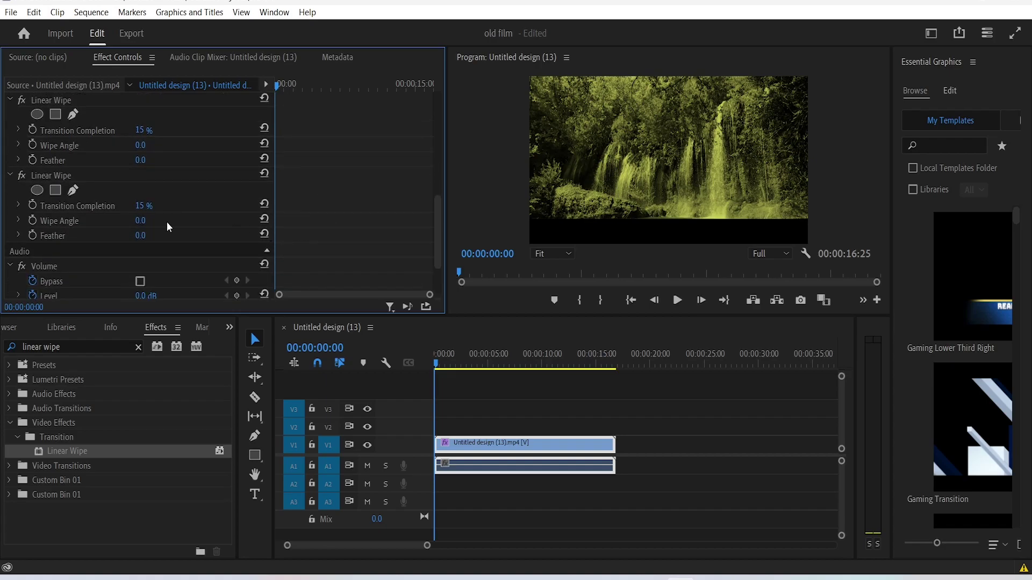
left_click(140, 221)
type("180")
key("Return")
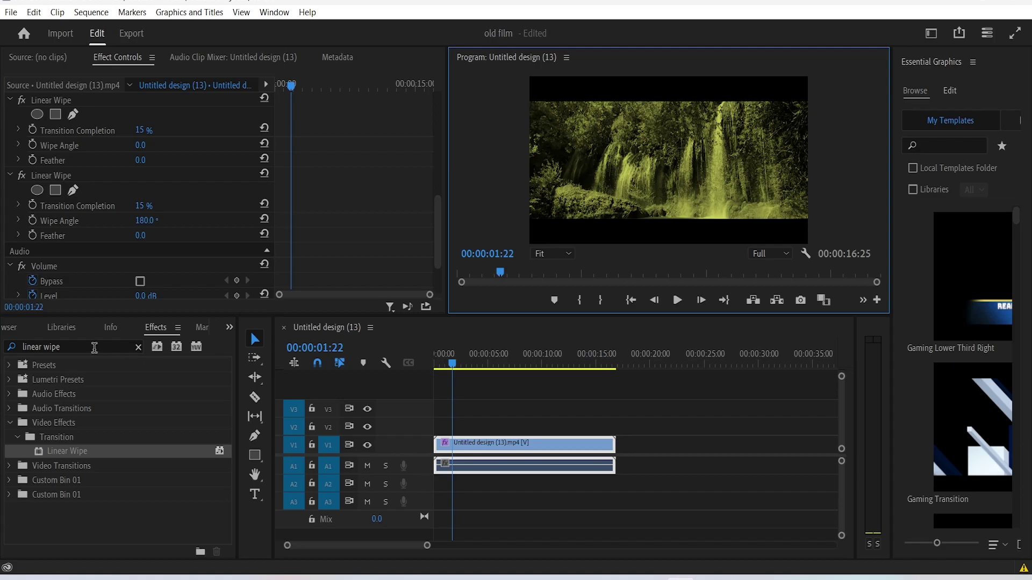
- Apply Roughen Edges to the waterfall clip with Border 15 and Scale 30
left_click_drag(95, 346, 2, 349)
type("roughen")
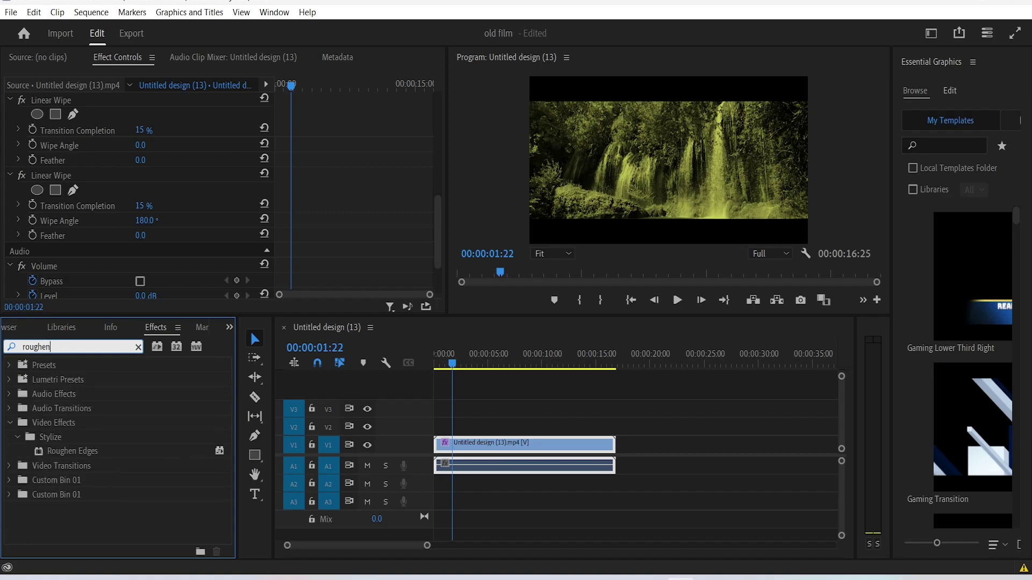
type(" edges")
left_click_drag(75, 451, 504, 453)
scroll(348, 204, "down", 6)
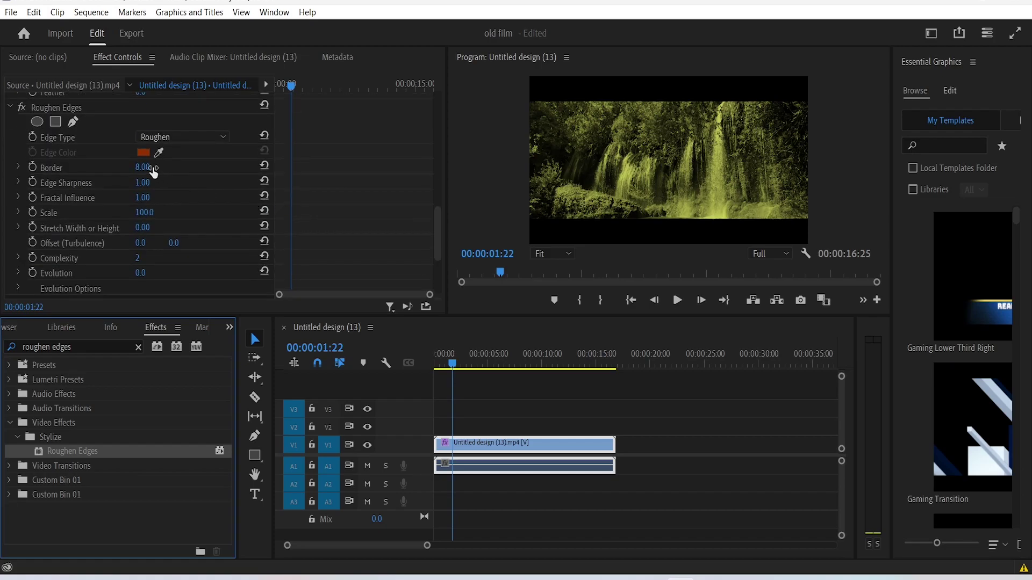
left_click(142, 167)
type("1")
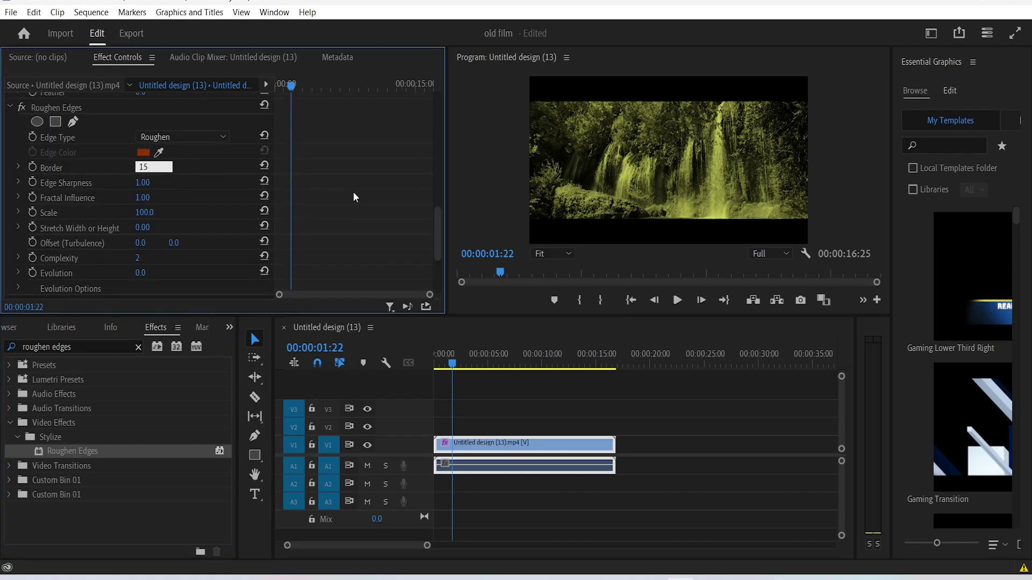
type("5")
key("Return")
left_click(145, 212)
type("30")
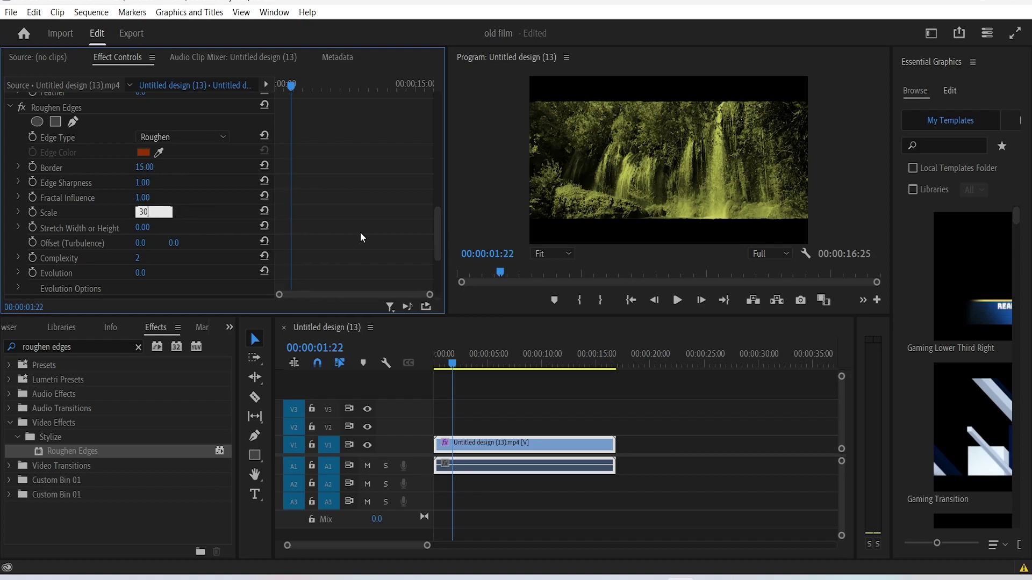
key("Return")
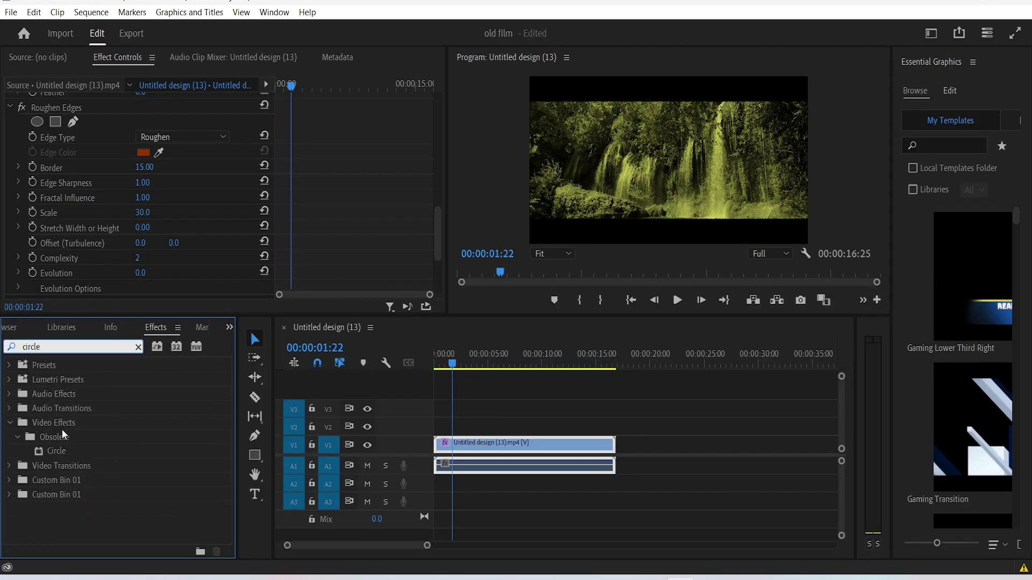
- Apply the Circle effect with a pale yellow colour and Add blending mode
left_click_drag(75, 451, 532, 444)
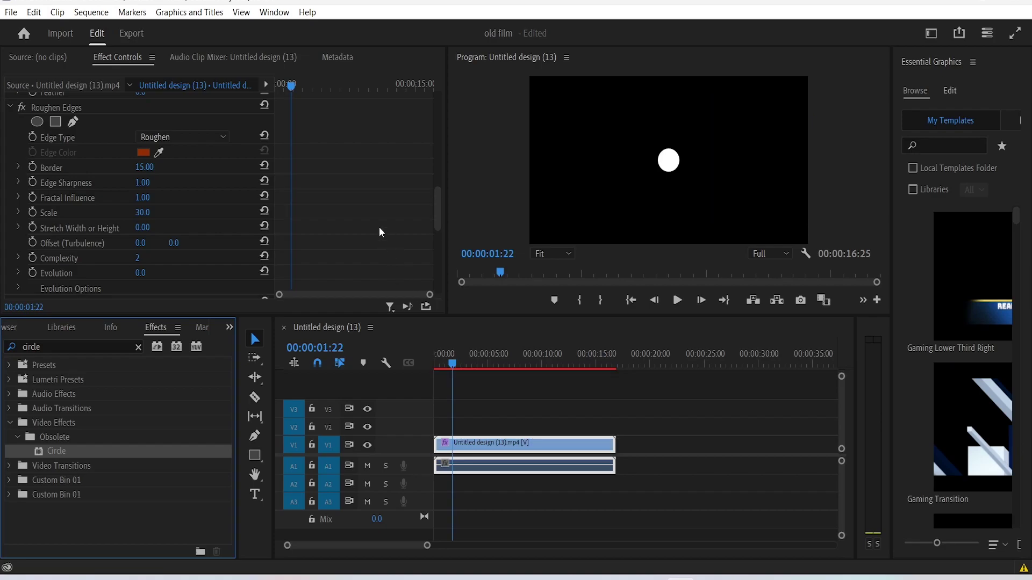
scroll(380, 232, "down", 5)
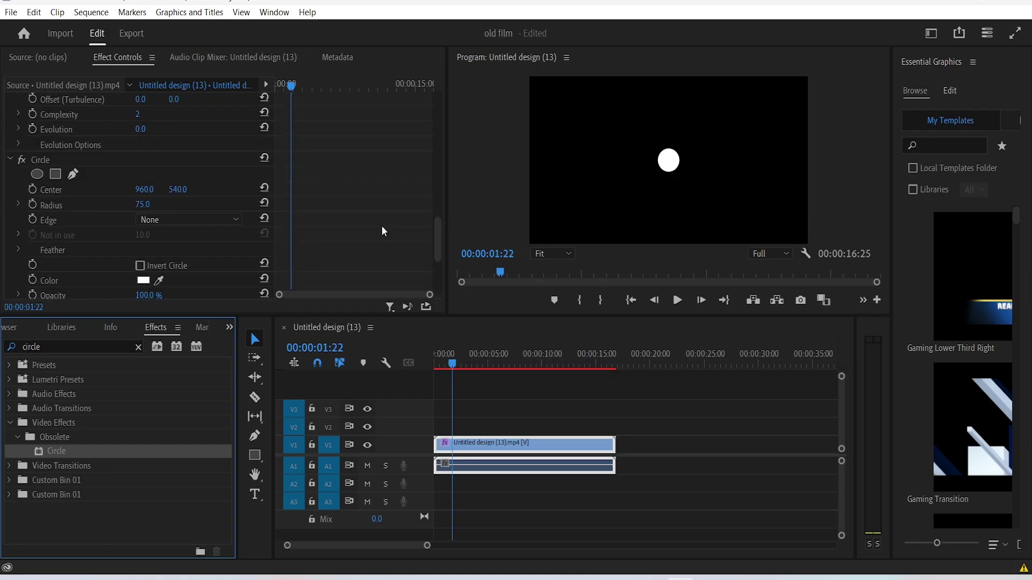
scroll(382, 230, "down", 2)
left_click(144, 237)
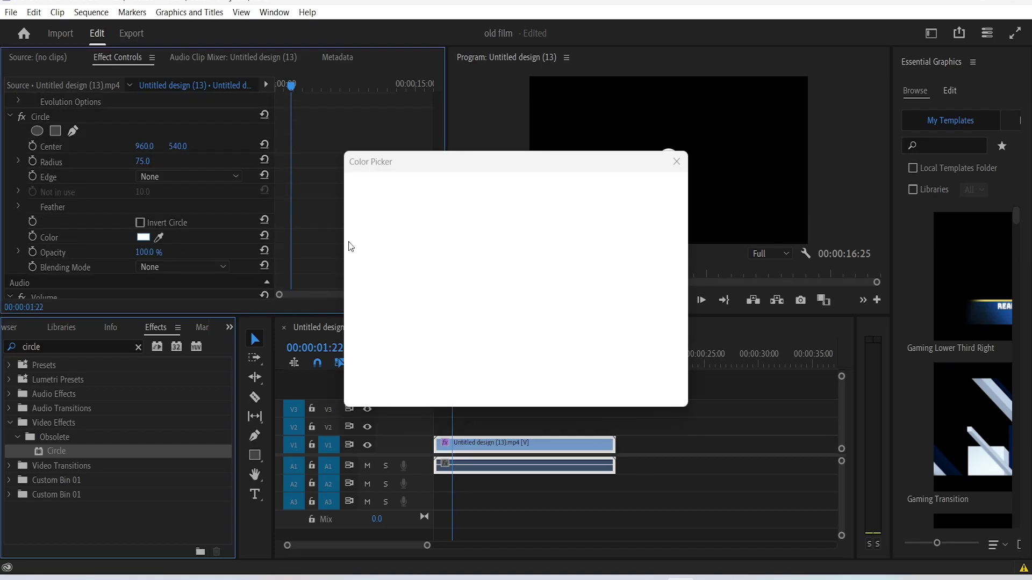
left_click(540, 227)
mouse_move(427, 293)
left_mouse_down()
mouse_move(433, 301)
mouse_move(403, 356)
mouse_move(423, 322)
mouse_move(418, 334)
left_mouse_up()
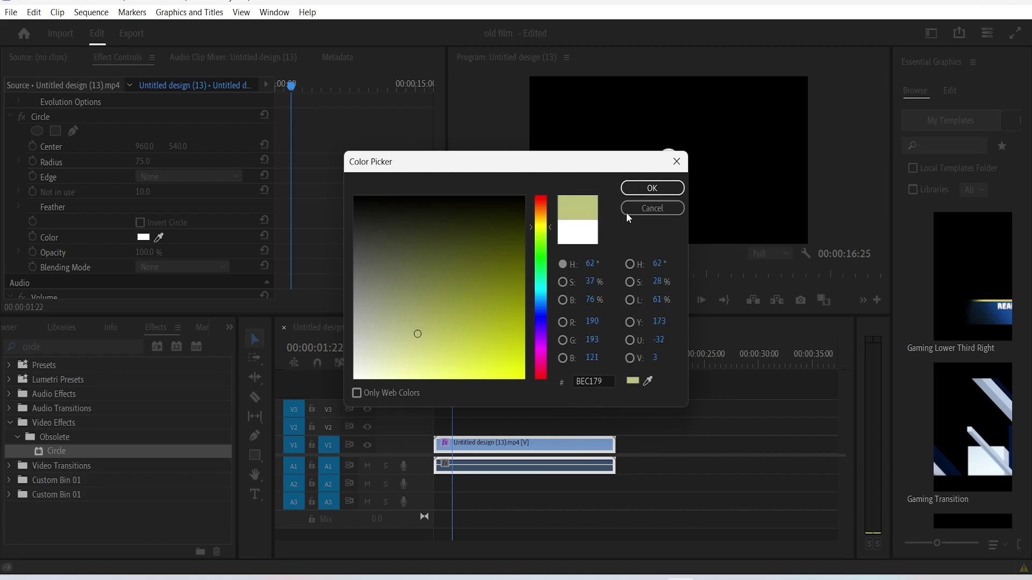
left_click(653, 189)
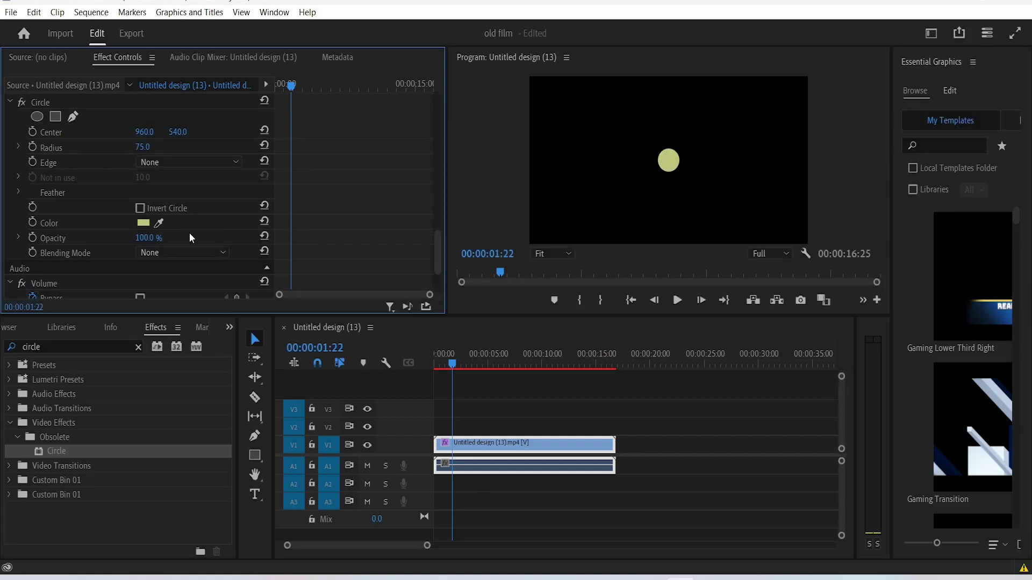
left_click(201, 255)
left_click(179, 321)
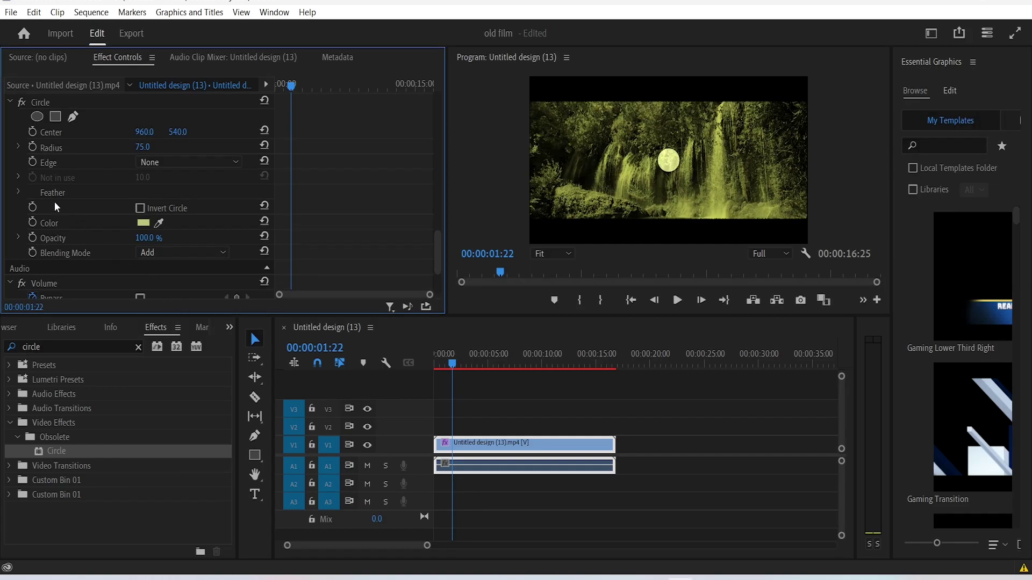
- Set the circle's Feather Outer Edge to 500, move the glow higher, and preview playback
left_click(18, 192)
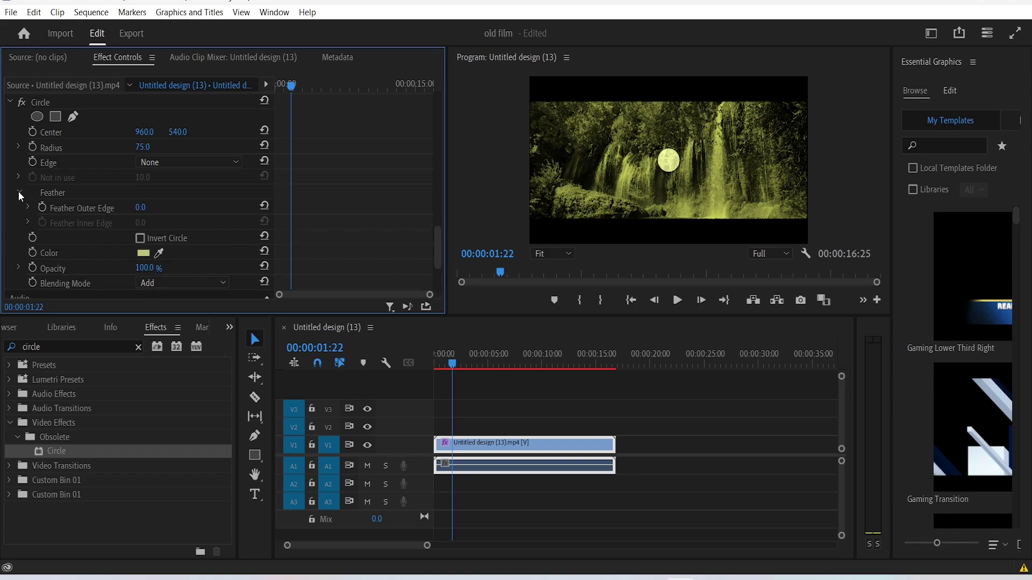
left_click(140, 208)
type("500")
key("Return")
left_click_drag(178, 132, 348, 132)
key("space")
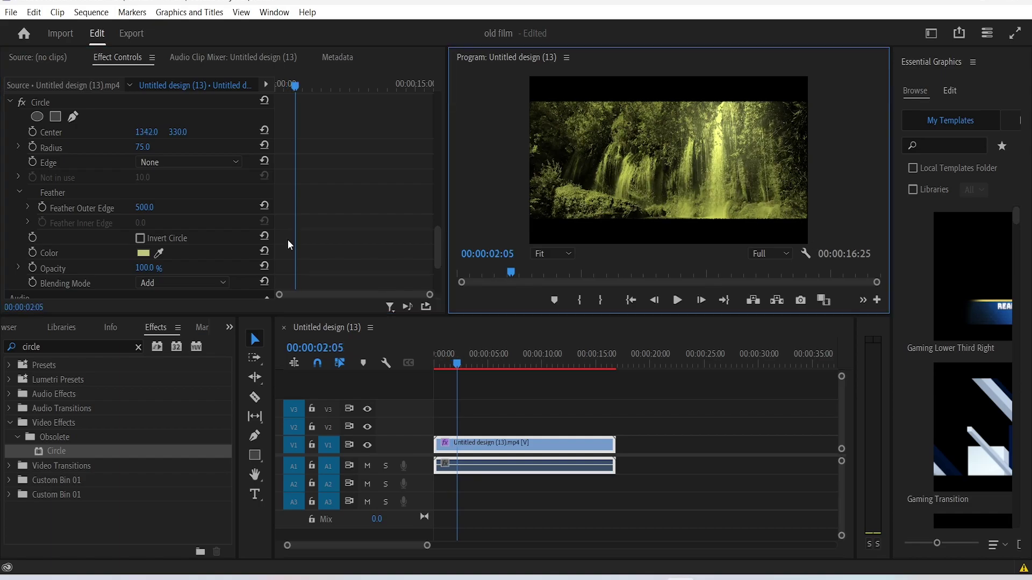
- Apply Strobe Light to the clip with a light yellow-green strobe colour
double_click(80, 344)
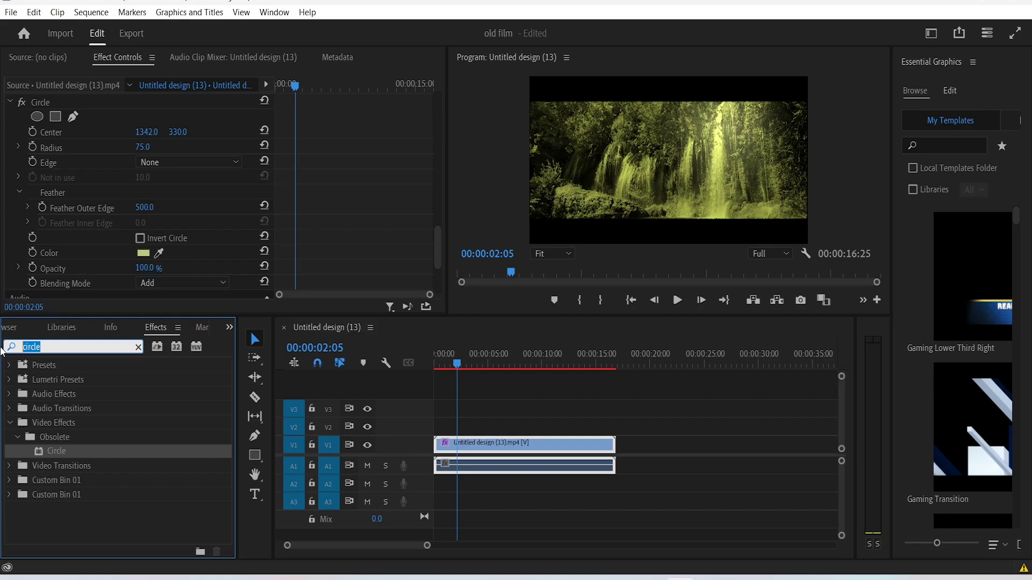
type("strobe")
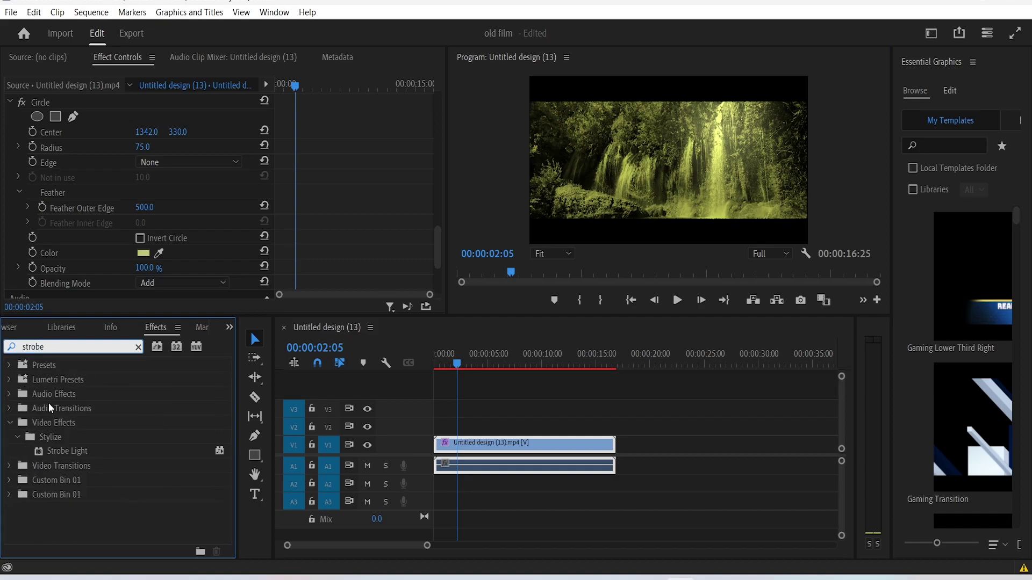
left_click_drag(67, 451, 343, 204)
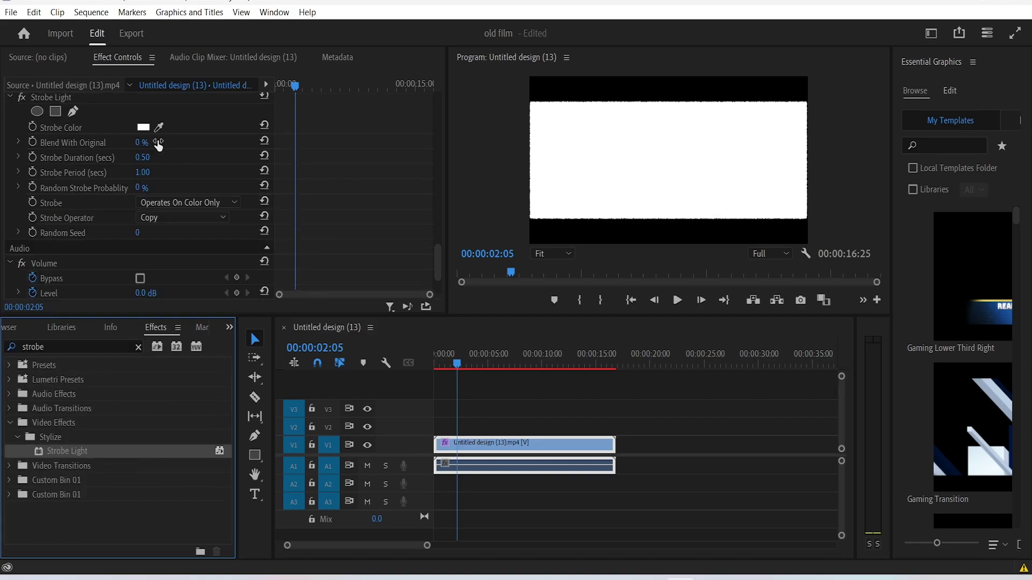
left_click(143, 128)
left_click(542, 232)
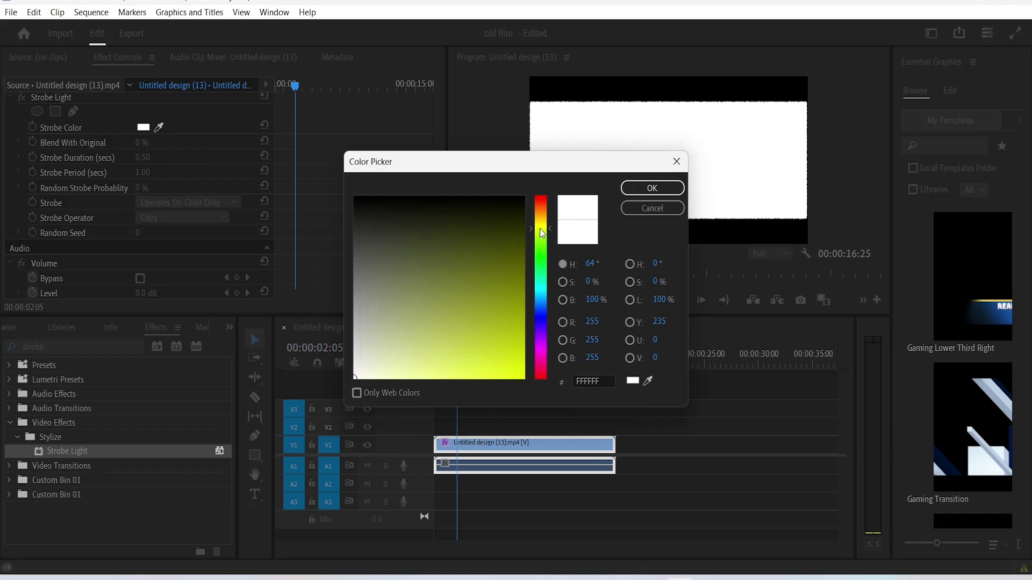
left_click_drag(480, 290, 417, 350)
key("Return")
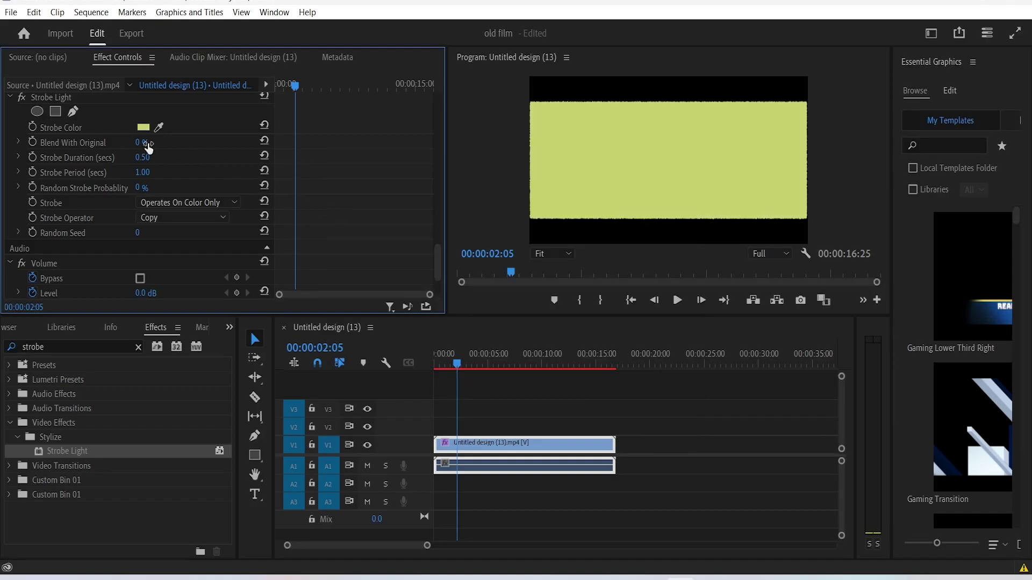
- Set Strobe Light's Blend With Original to 95% and its duration to 0.30
left_click(148, 144)
type("95")
key("Return")
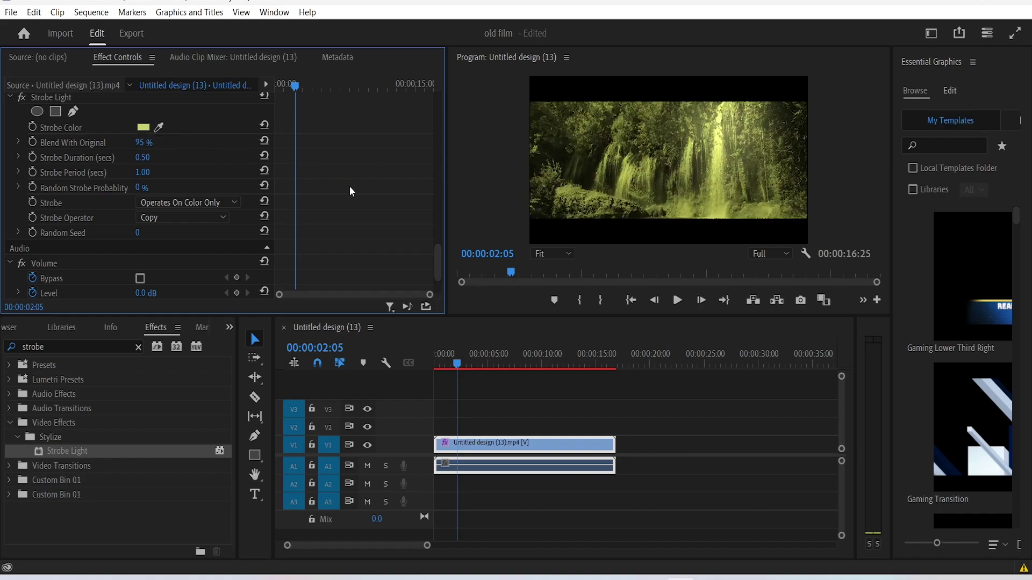
left_click(142, 159)
type("1.1")
key("Return")
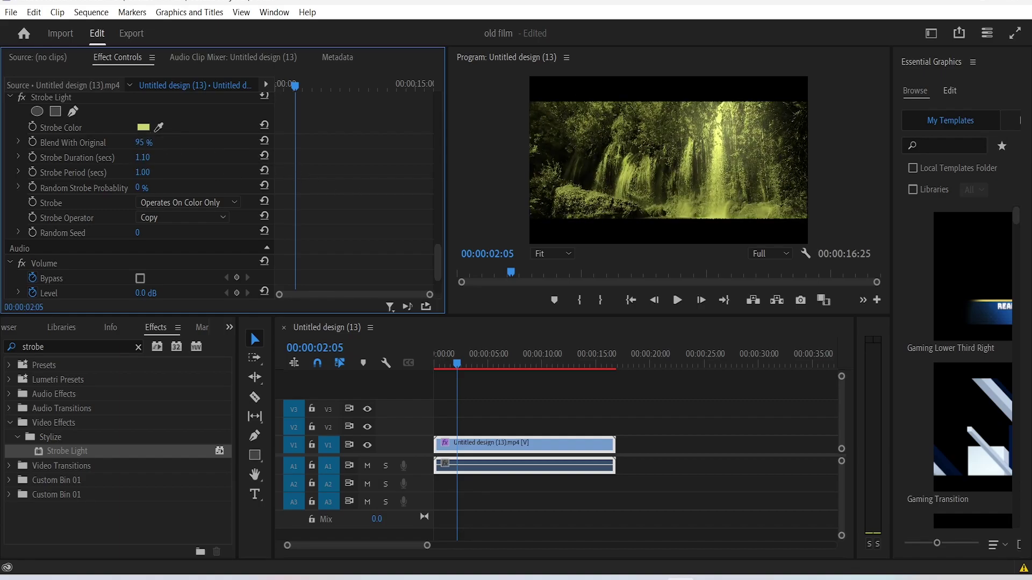
left_click(142, 157)
type("0.2")
key("Return")
left_click(142, 157)
type("0.3")
key("Return")
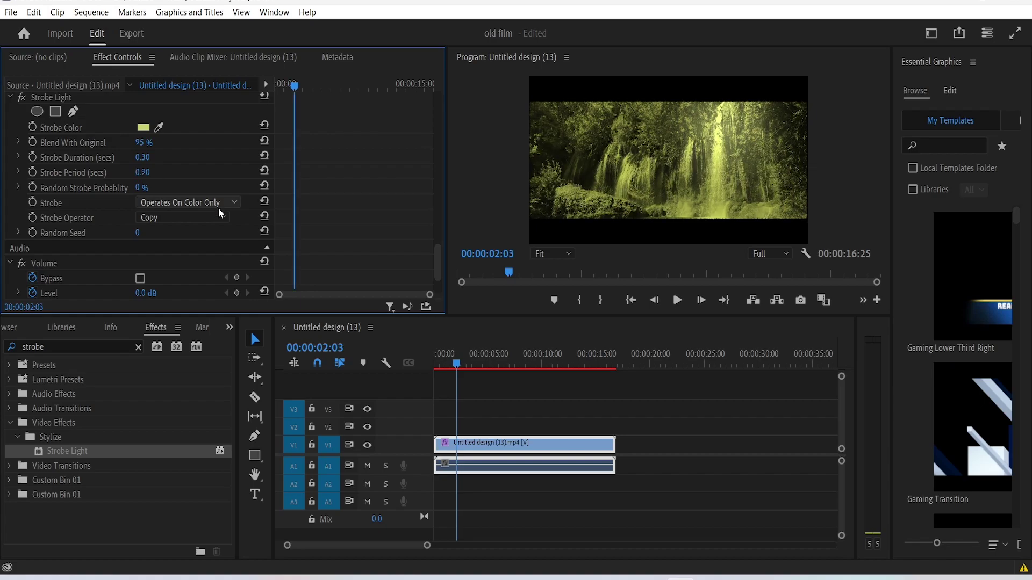
- Set the strobe operator to Add and Random Strobe Probability to 90%
left_click(203, 216)
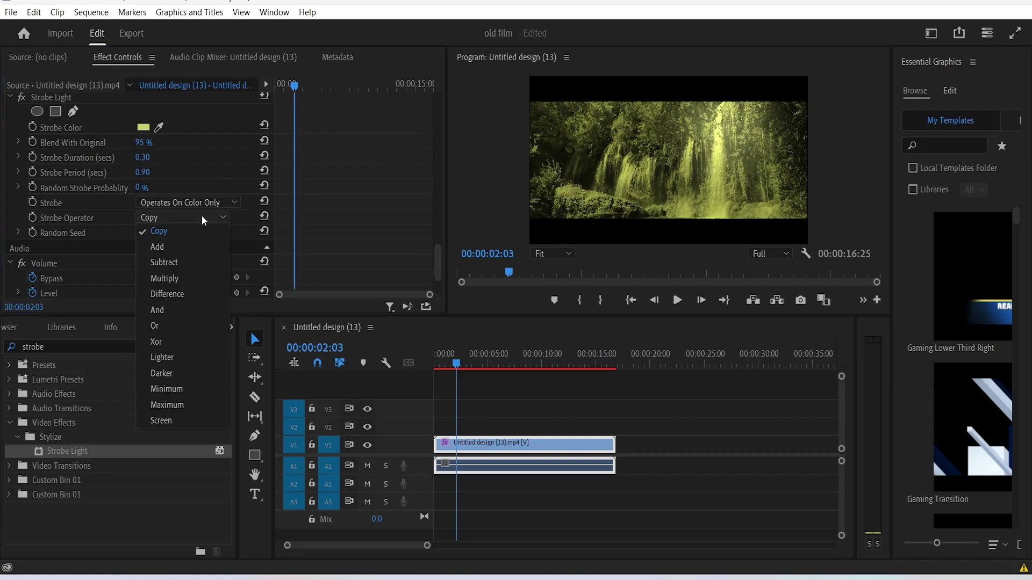
left_click(176, 246)
left_click(141, 187)
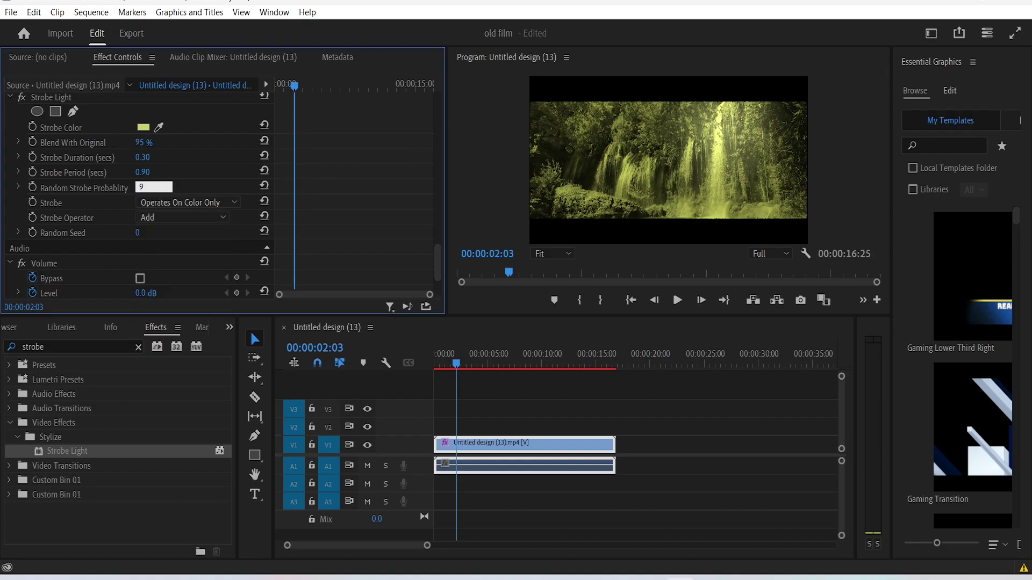
key("Return")
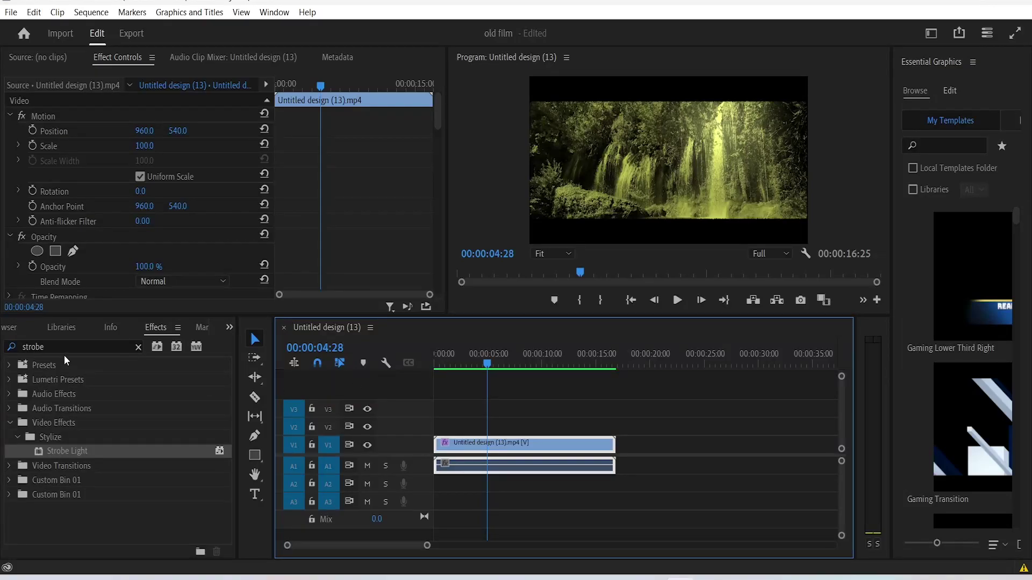
- Apply the Grid effect to the clip and set Size From to Width & Height Sliders
left_click(4, 348)
type("grid")
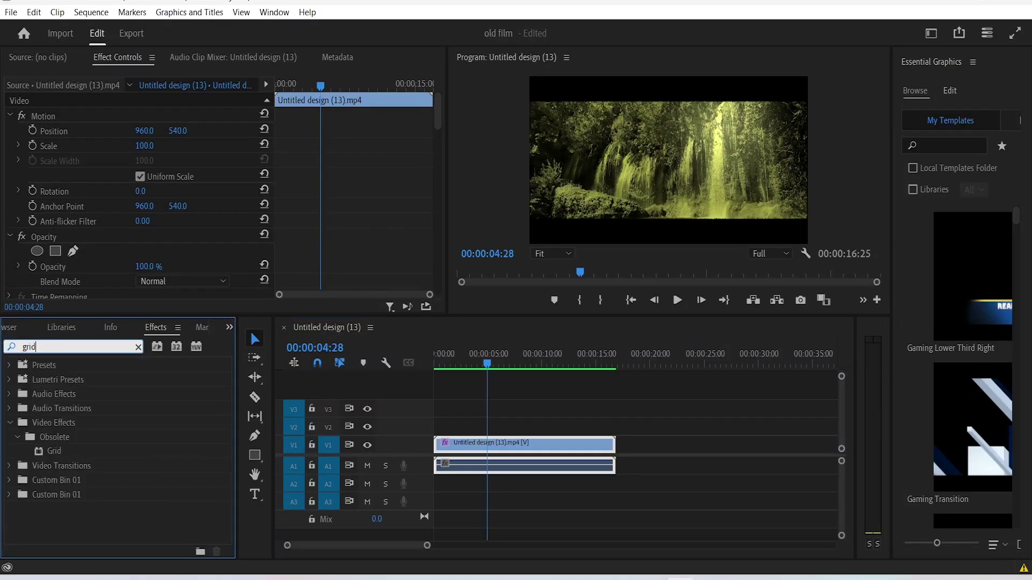
left_click_drag(54, 451, 519, 441)
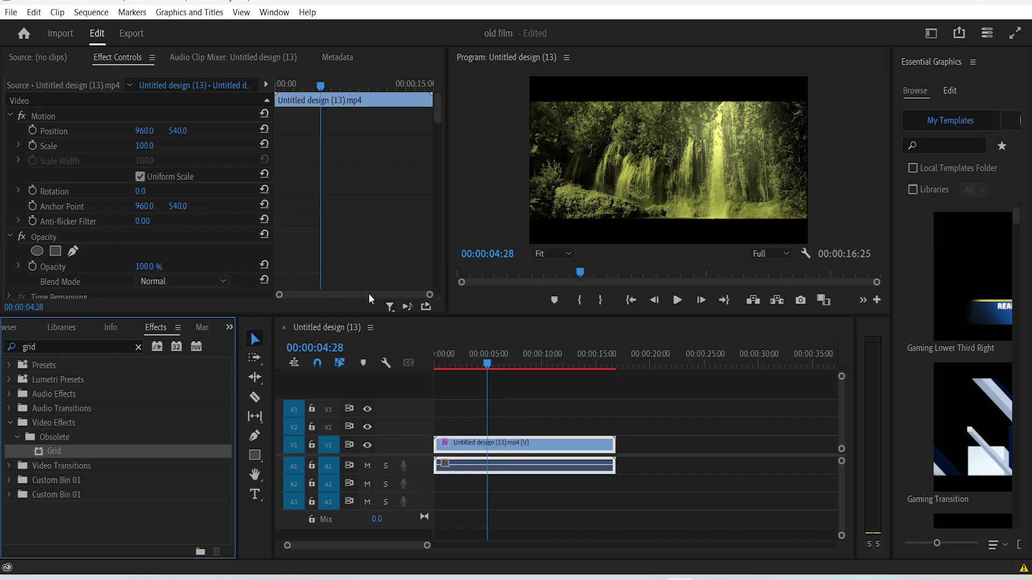
scroll(330, 199, "down", 10)
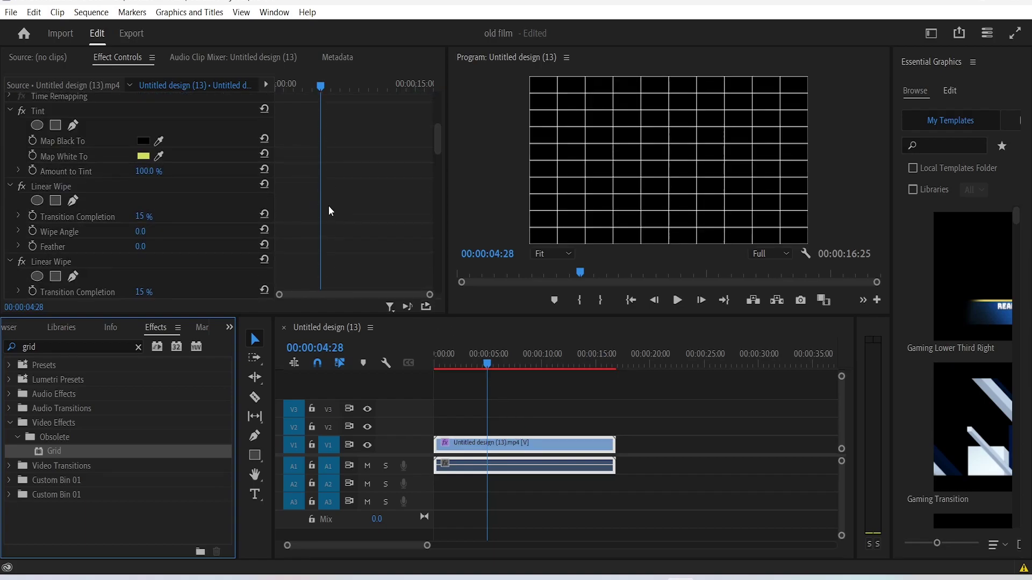
left_click(211, 152)
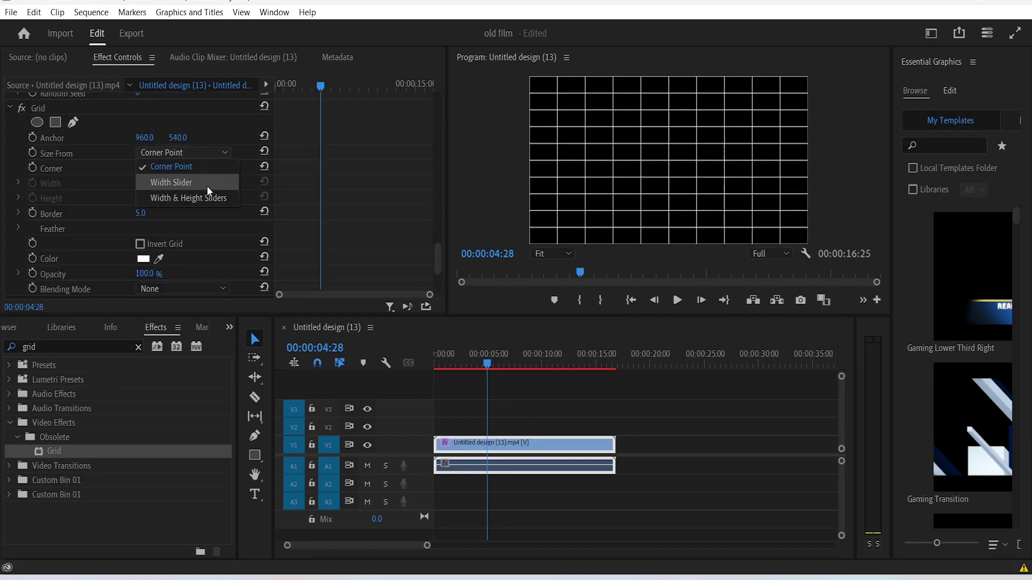
left_click(209, 201)
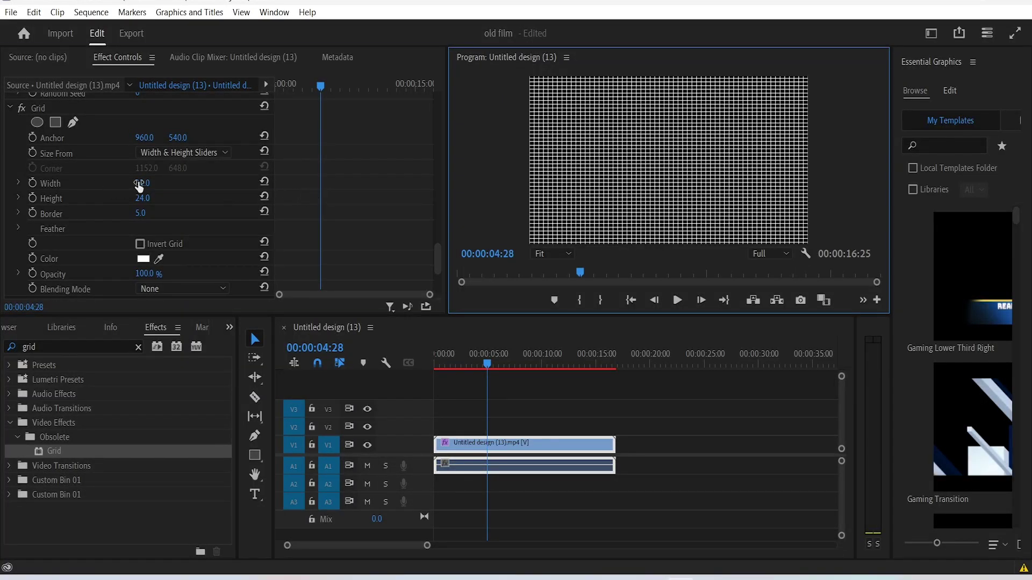
- Adjust grid width 2279, height 2934, anchor and Border 2.0 to leave one thin vertical line
left_click_drag(139, 186, 193, 199)
left_click(142, 198)
type("724")
key("Return")
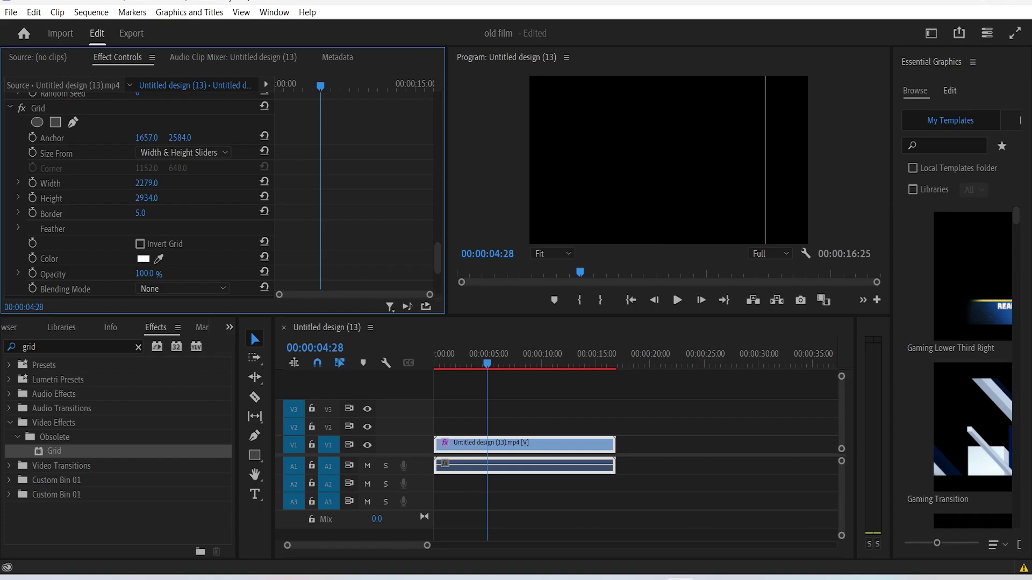
left_click_drag(144, 137, 91, 137)
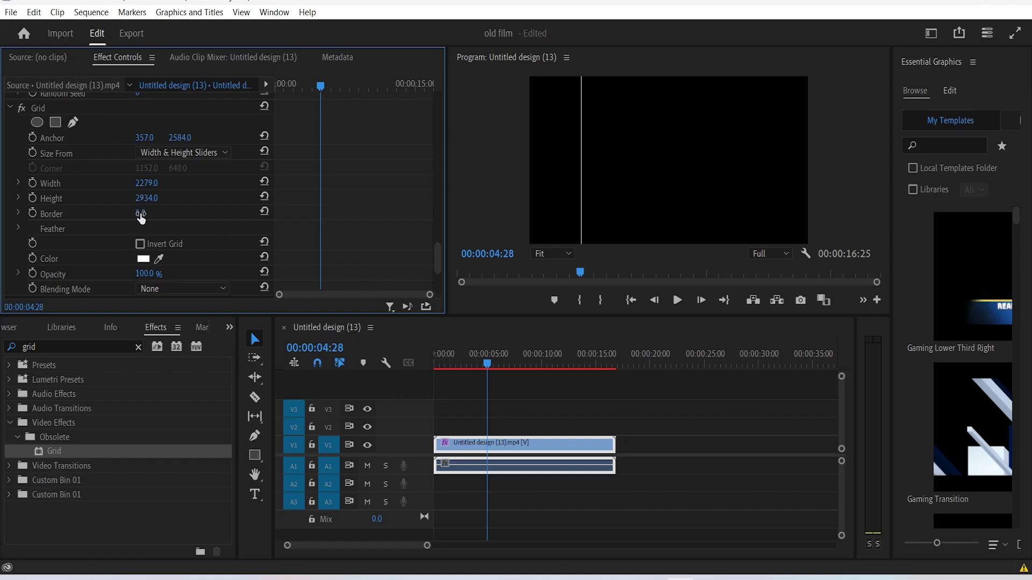
left_click_drag(141, 217, 316, 215)
- Set the Grid to Screen blending at 50% opacity with light yellow colour B9BC5B
left_click(195, 289)
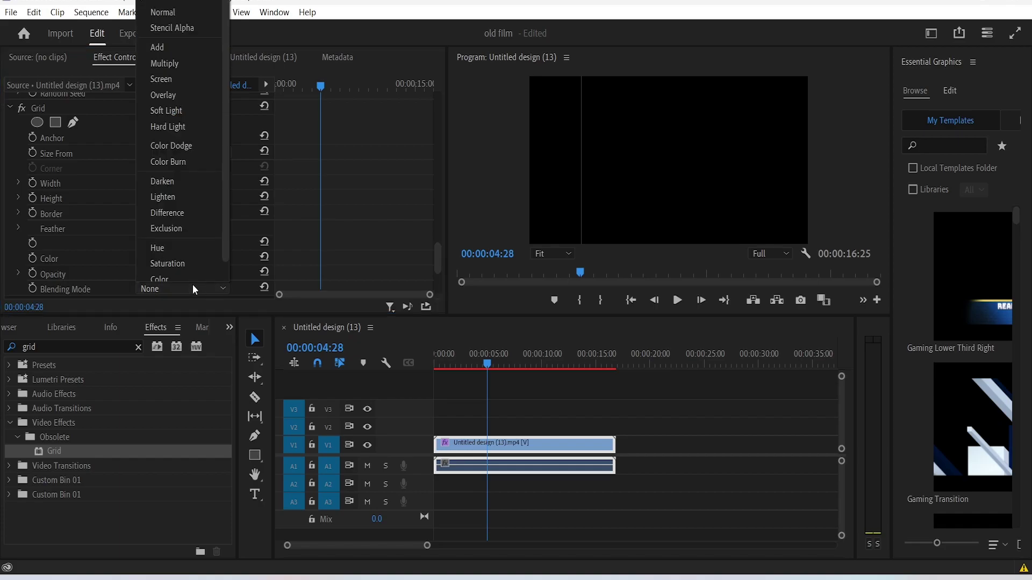
left_click(169, 87)
left_click(151, 274)
type("5")
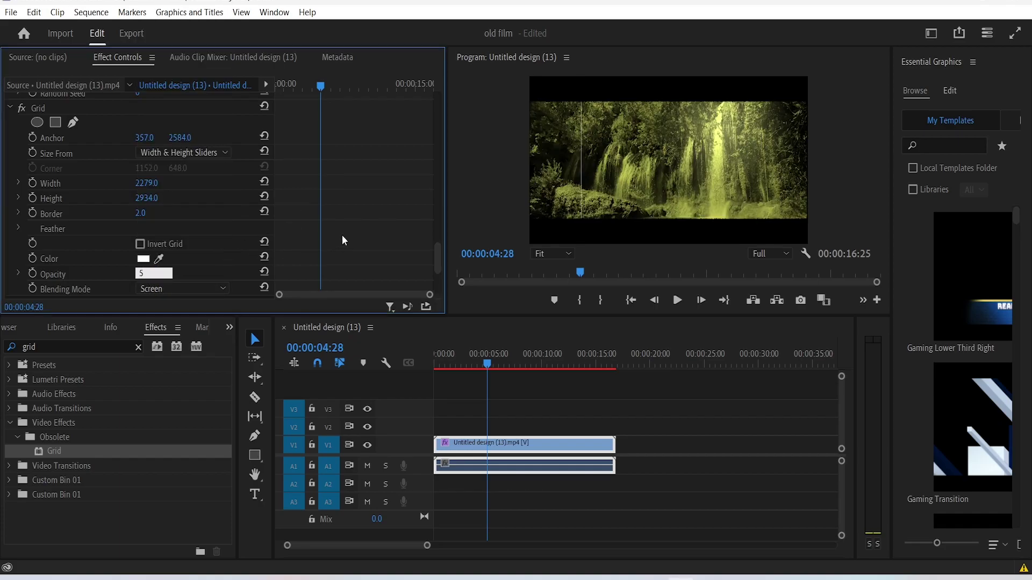
type("0")
key("Return")
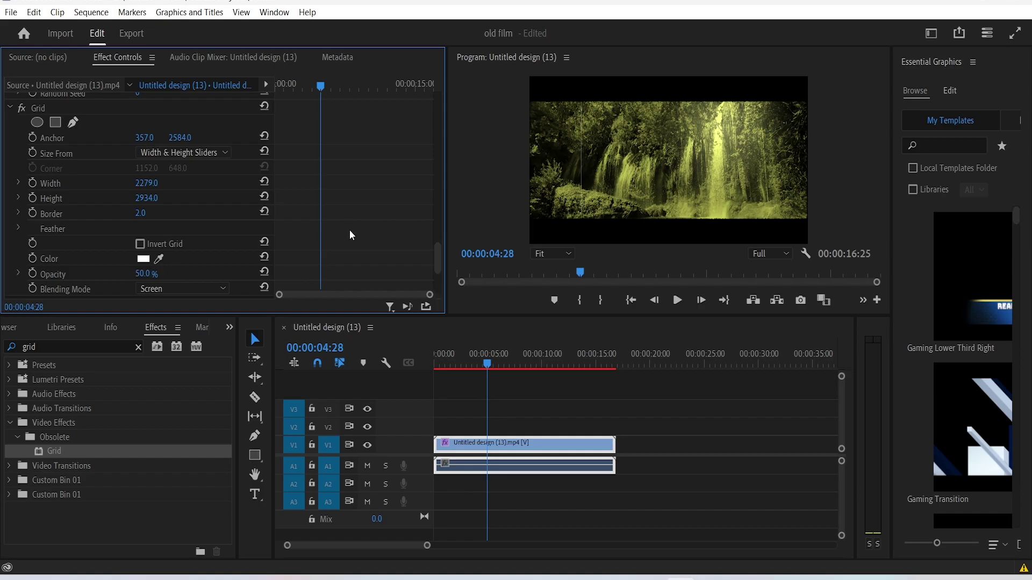
left_click(151, 259)
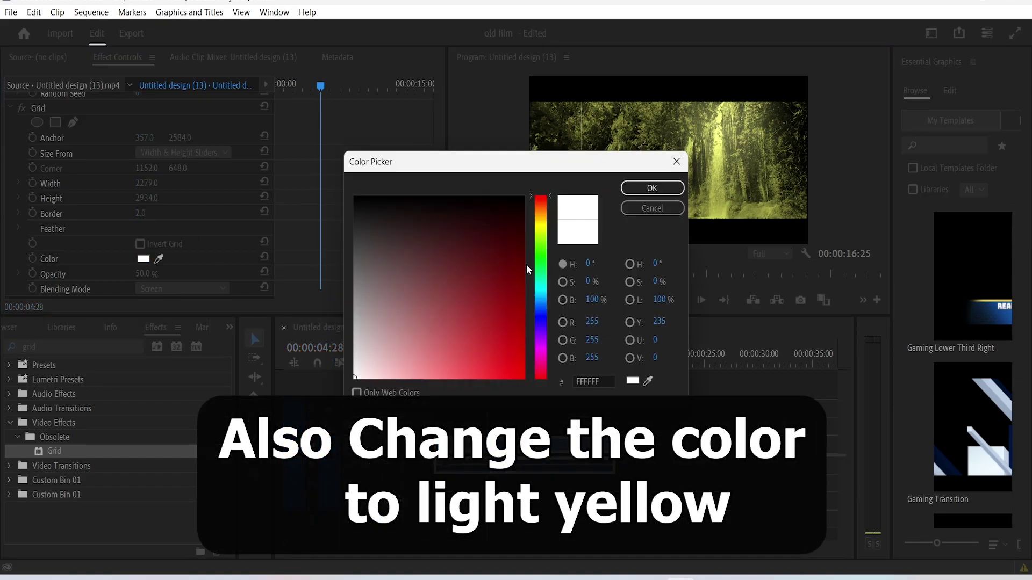
left_click(544, 227)
left_click_drag(427, 316, 442, 330)
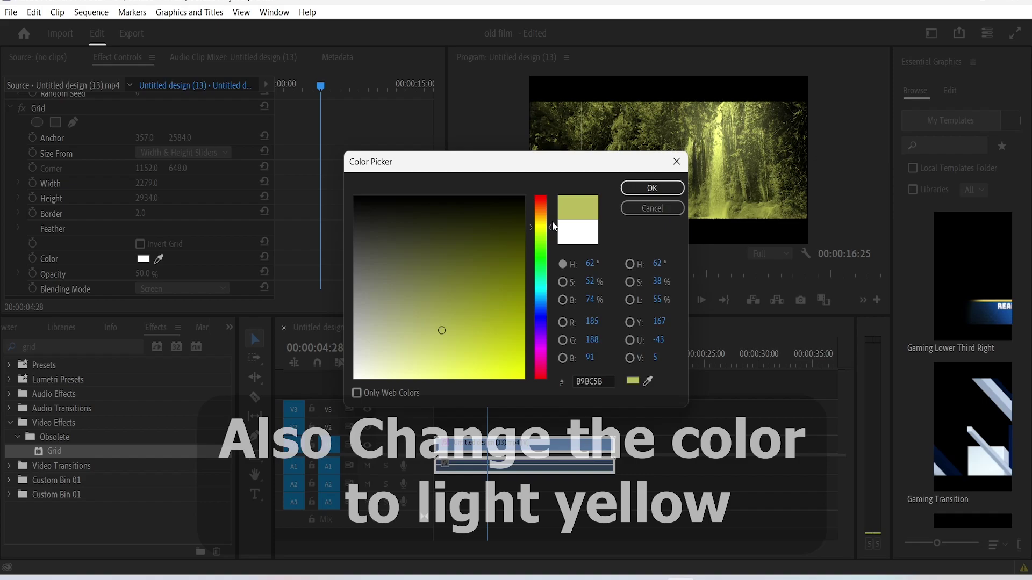
left_click(652, 188)
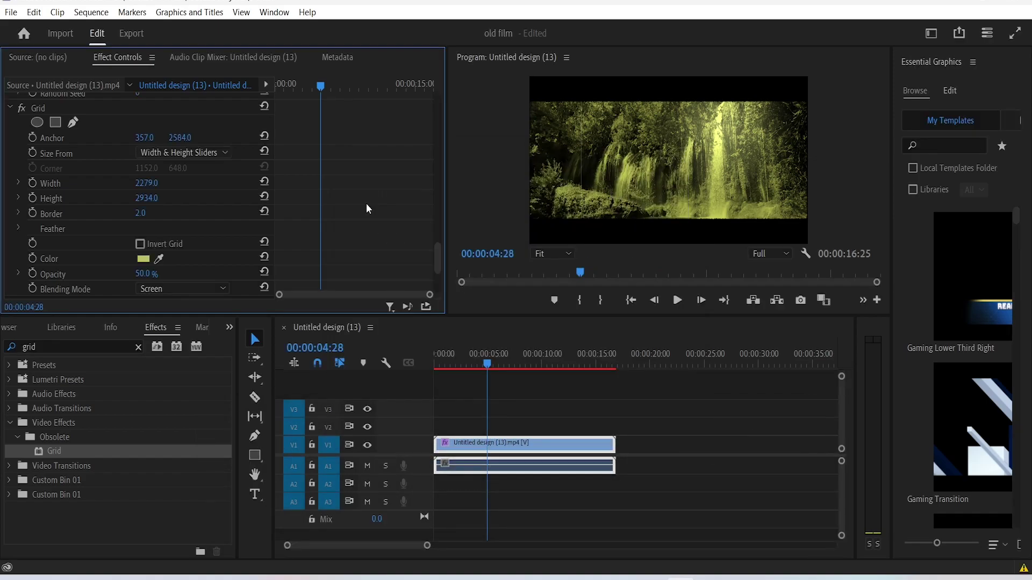
left_click_drag(323, 94, 210, 98)
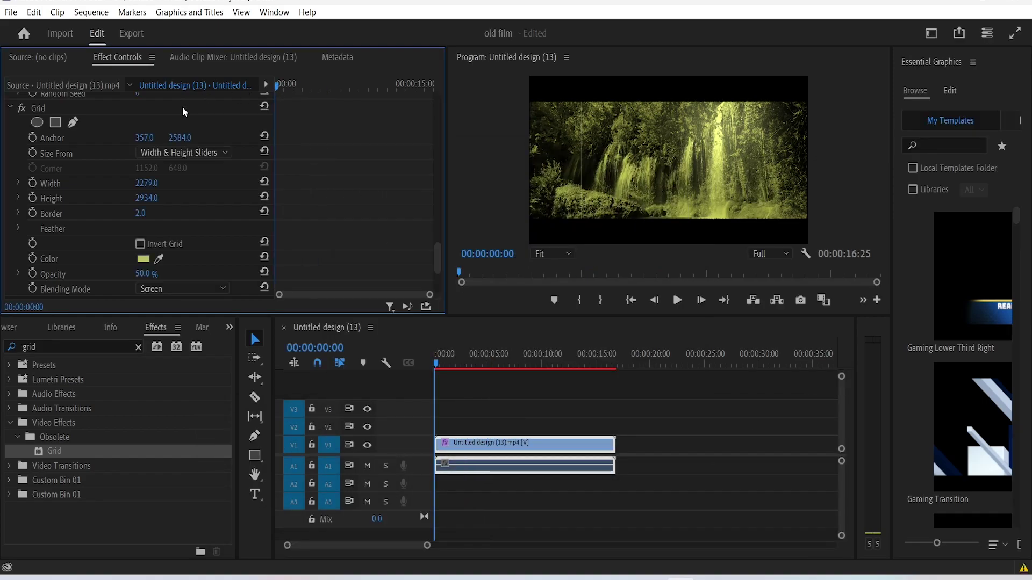
- Keyframe Grid Anchor X every few frames at about 362, 335 and 350 so the scratch jitters
left_click(32, 139)
key("shift+Right")
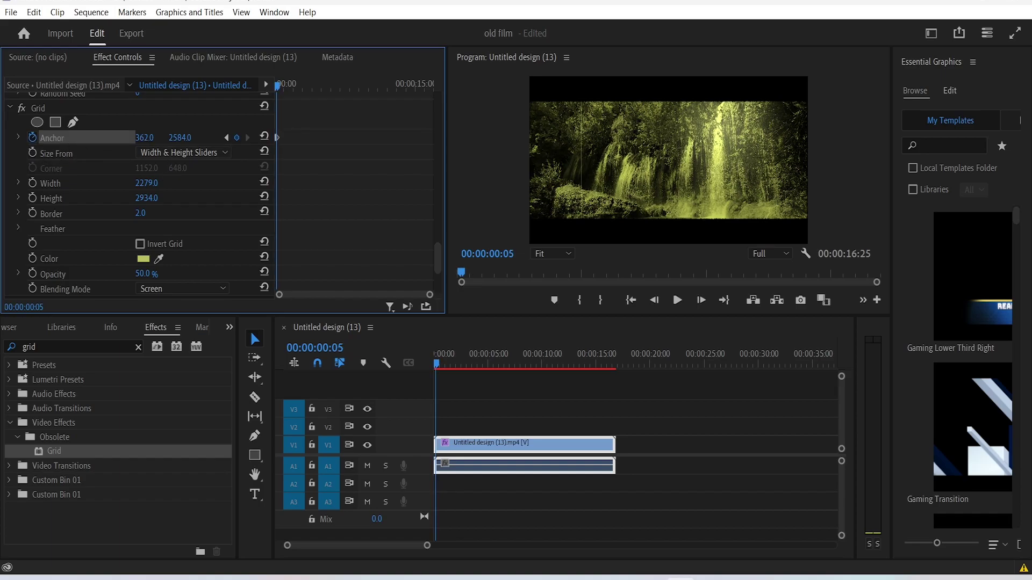
left_click_drag(148, 139, 151, 140)
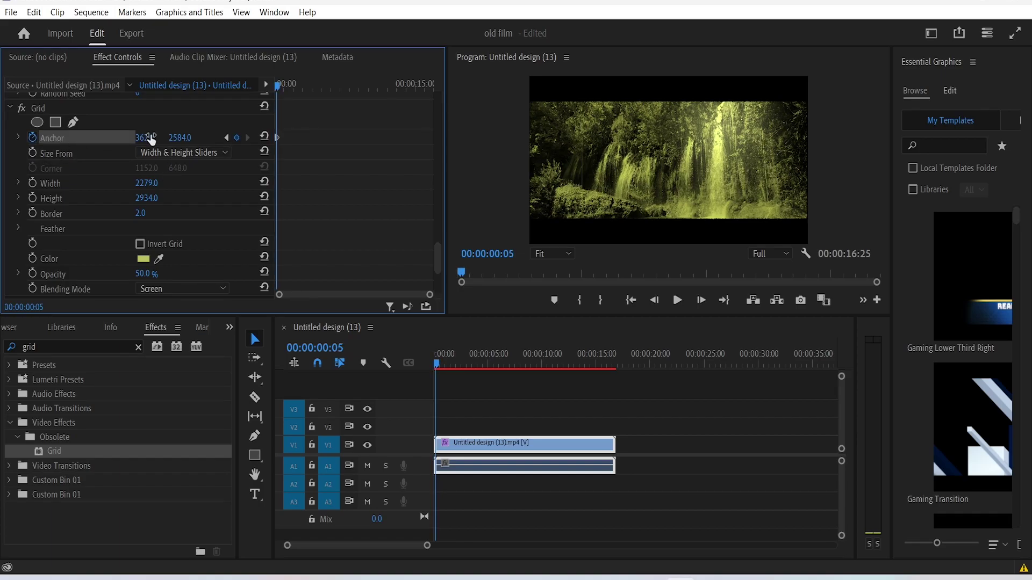
key("Right")
key("Right")
key("Right")
key("Right")
key("Right")
left_click_drag(151, 140, 137, 140)
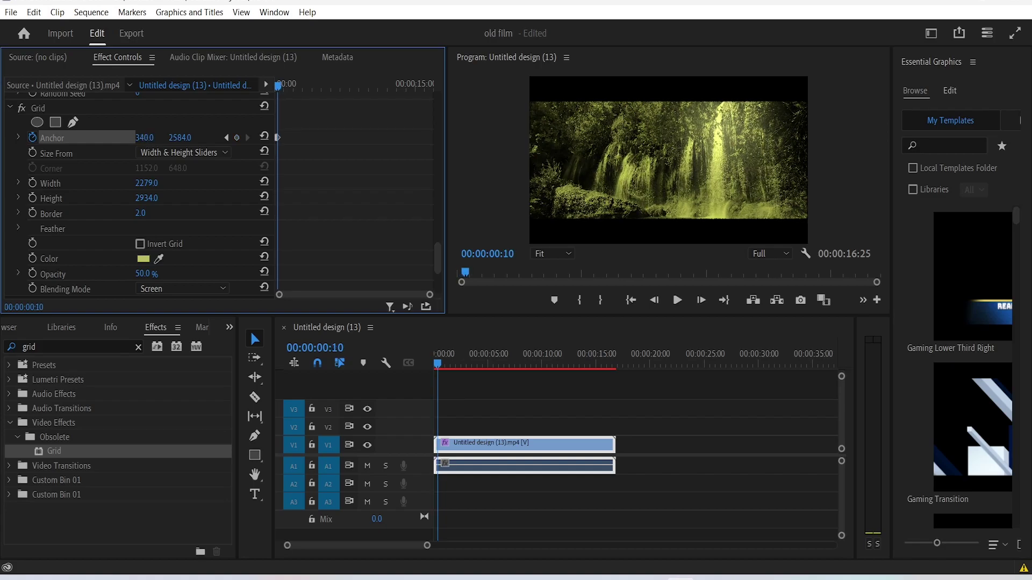
key("shift+Right")
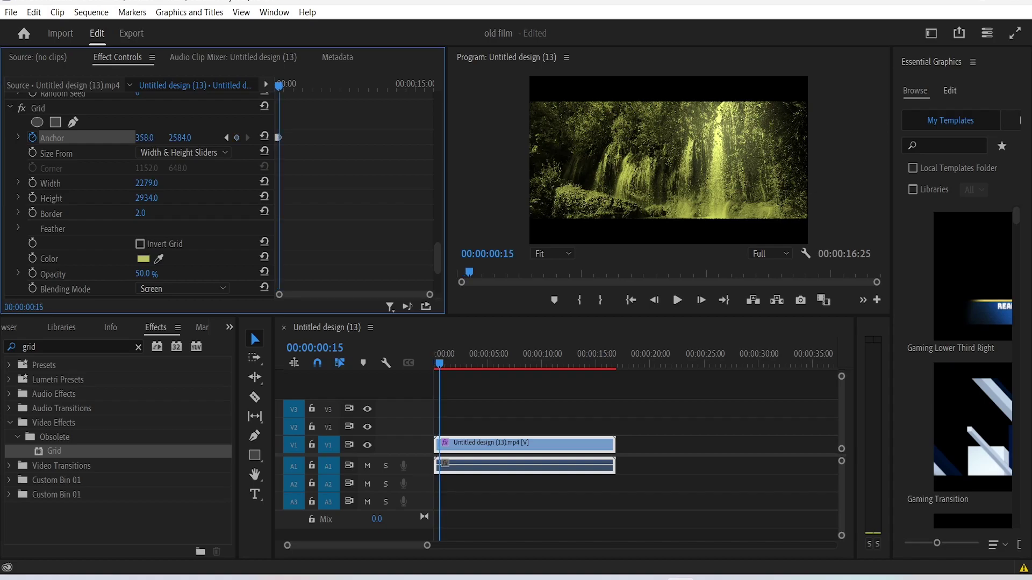
left_click_drag(144, 140, 149, 140)
key("shift+Right")
key("shift+Right")
key("shift+Right")
key("shift+Right")
left_click_drag(430, 294, 421, 297)
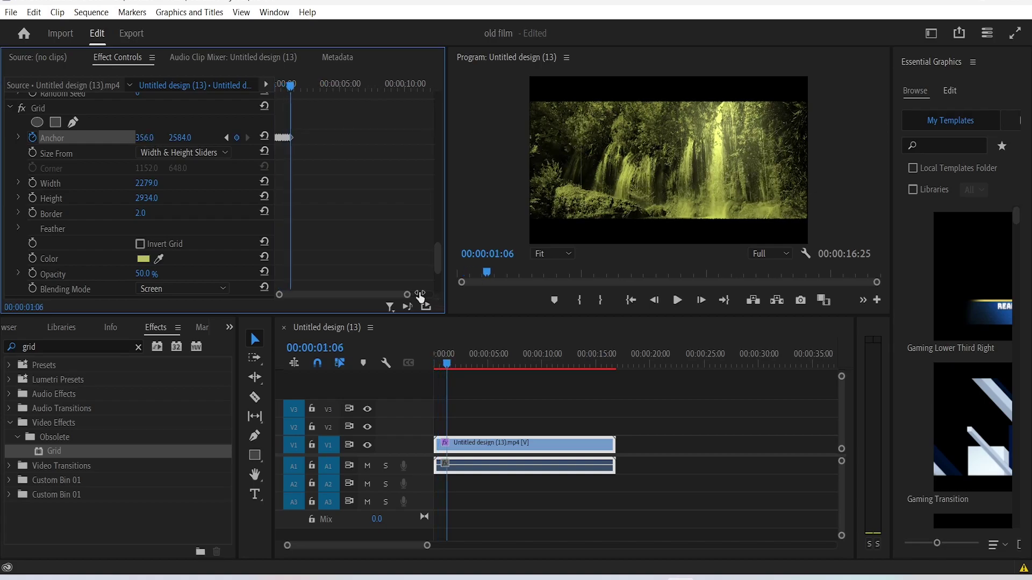
left_click_drag(327, 117, 275, 149)
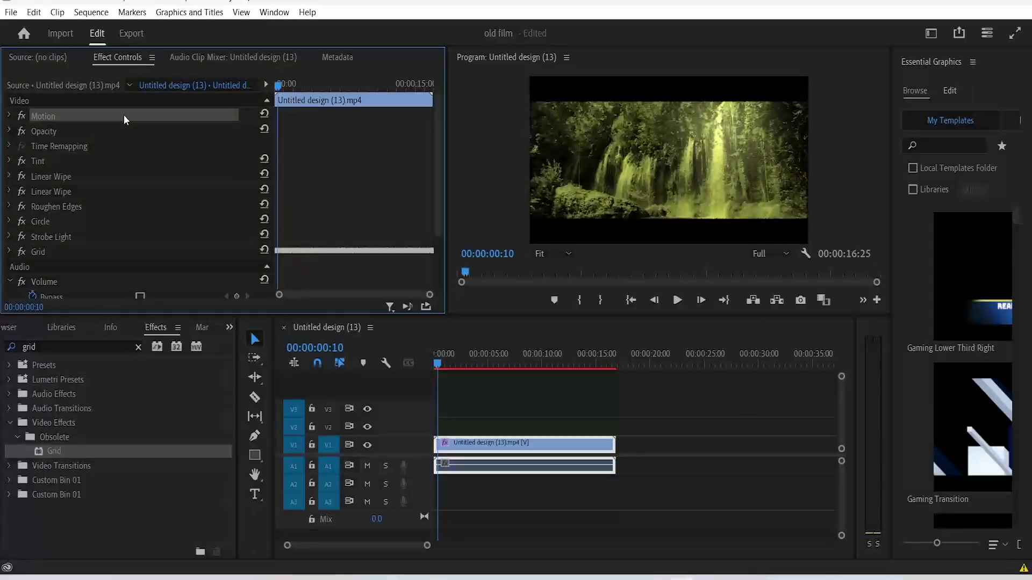
- Select Time Remapping, both Linear Wipes, Roughen Edges, Circle, Strobe Light and Grid; save as preset 'Old Film Effect'
left_click(92, 145, "ctrl")
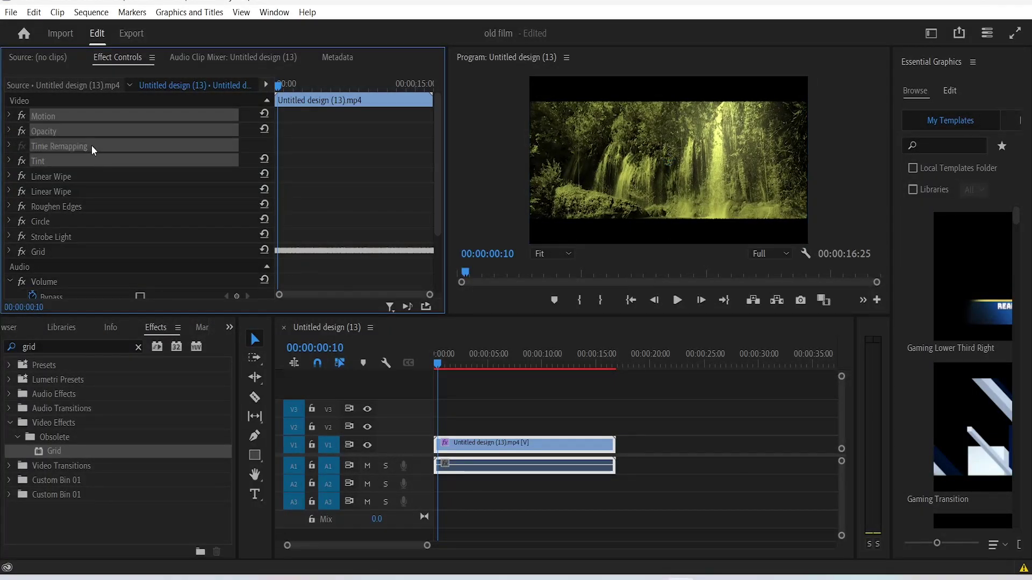
left_click(90, 177, "ctrl")
left_click(90, 191, "ctrl")
left_click(90, 205, "ctrl")
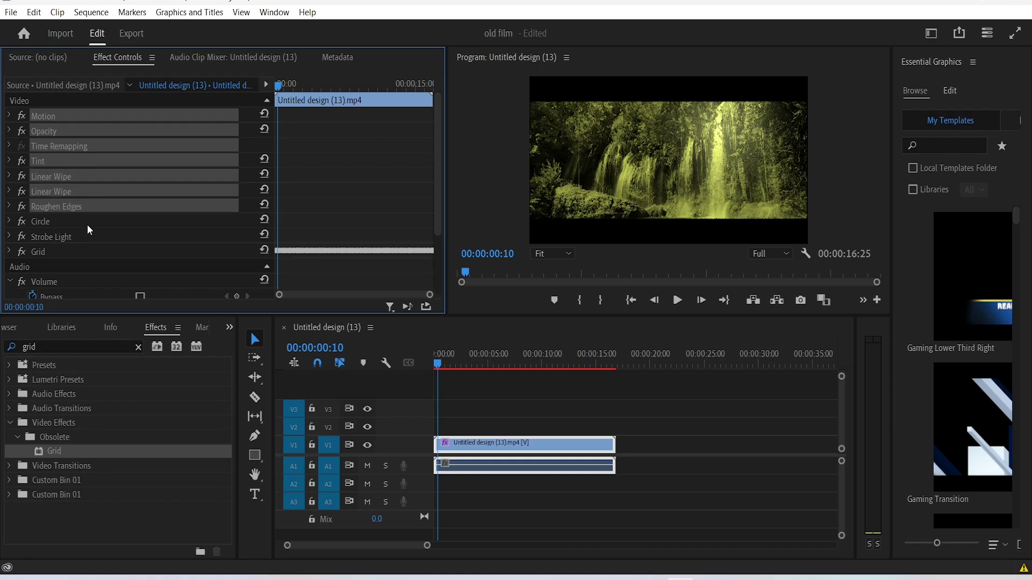
left_click(87, 223, "ctrl")
left_click(83, 236, "ctrl")
left_click(81, 250, "ctrl")
right_click(74, 133)
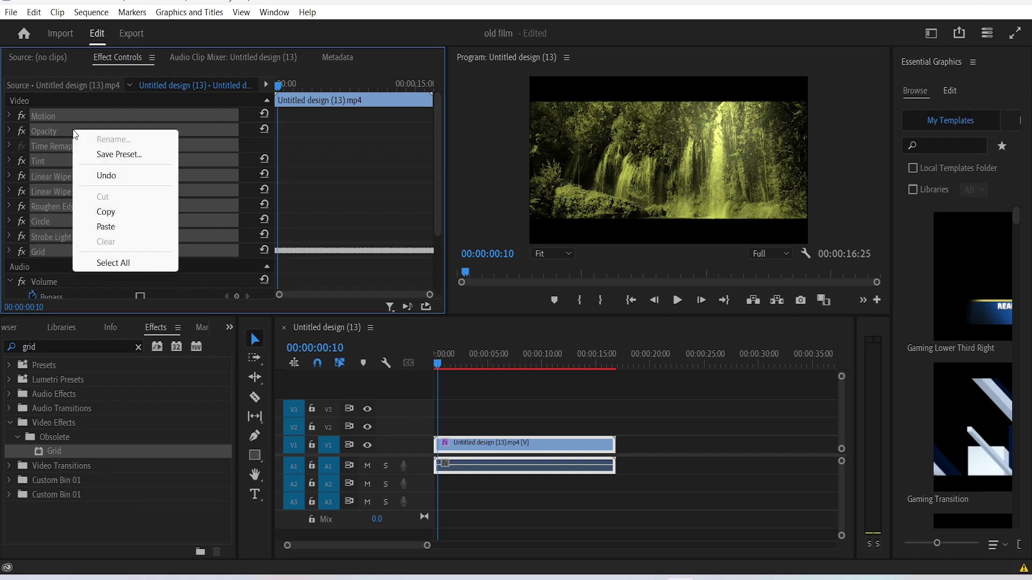
left_click(109, 155)
type("O")
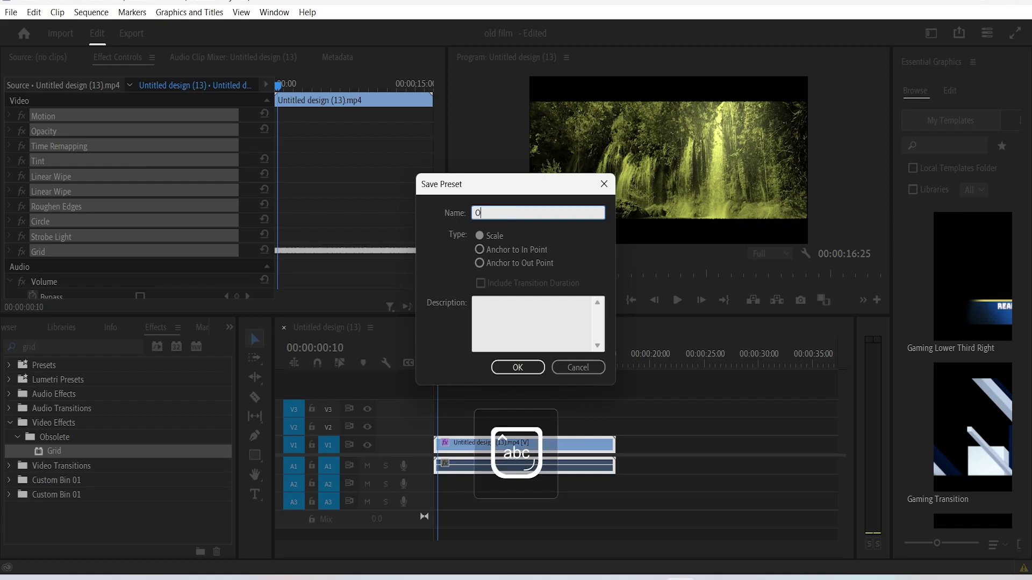
type("ld Film Effect")
left_click(511, 365)
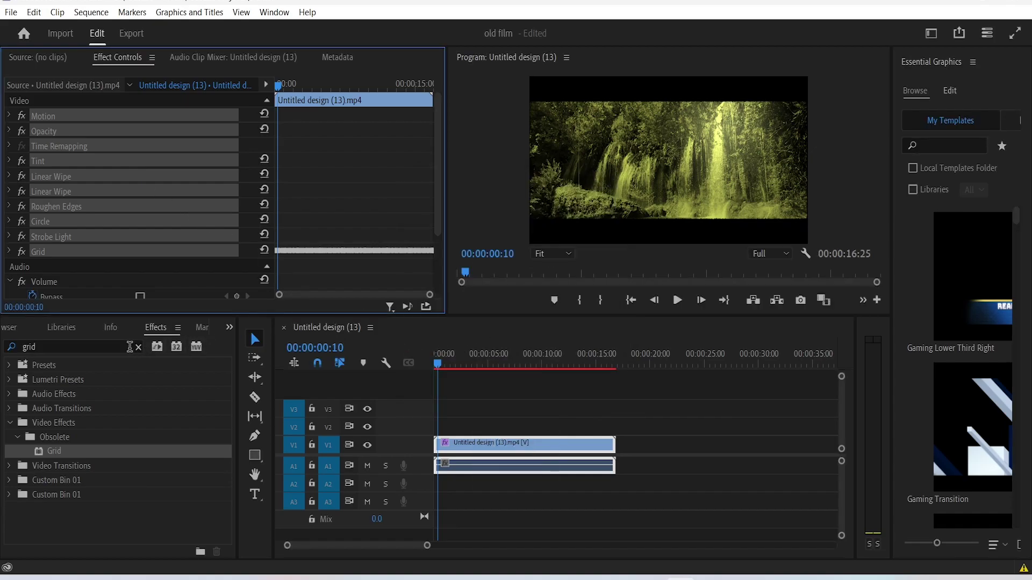
- Clear the 'gri' search from the Effects library
left_click(138, 347)
left_click(226, 329)
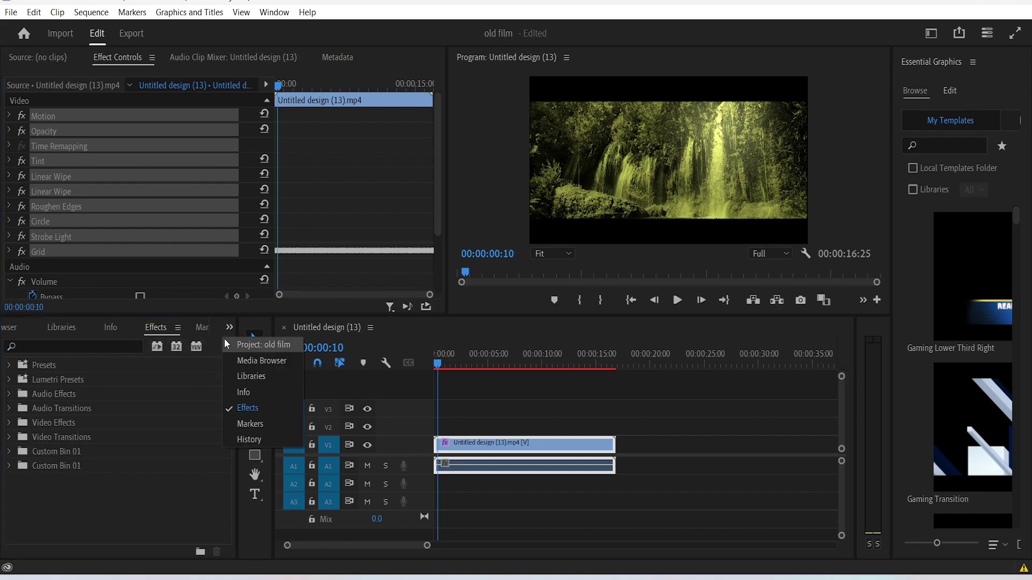
left_click(85, 515)
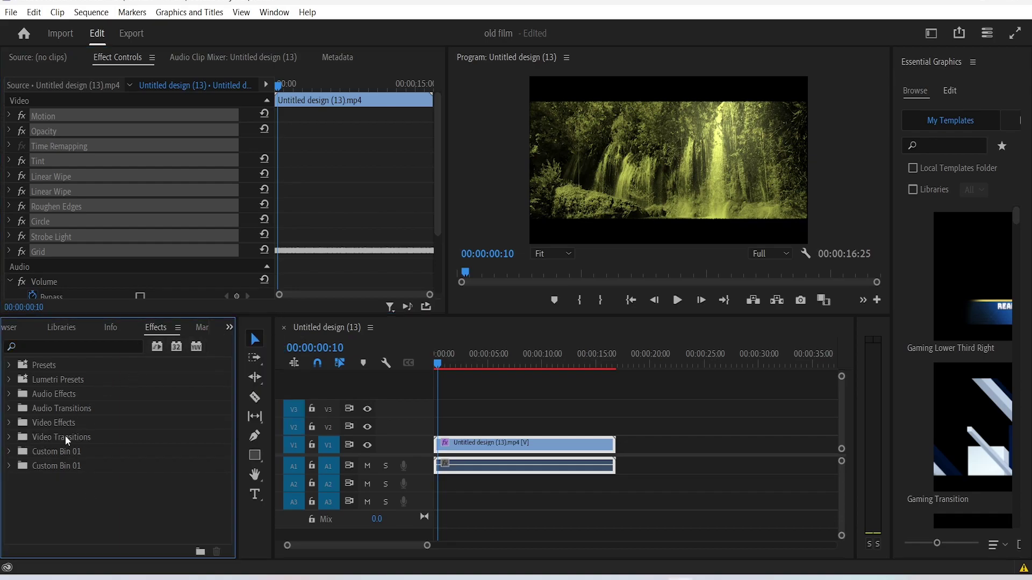
- Place dust overlay.mp4 on V2 above the waterfall and set its blend mode to Screen
double_click(35, 369)
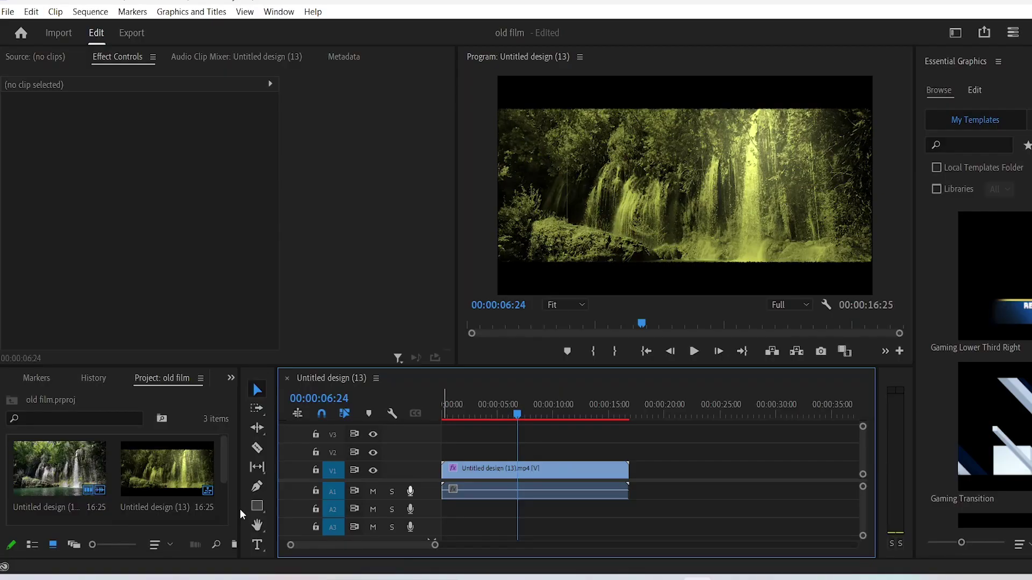
scroll(167, 478, "down", 2)
left_click_drag(59, 473, 473, 451)
left_click(206, 280)
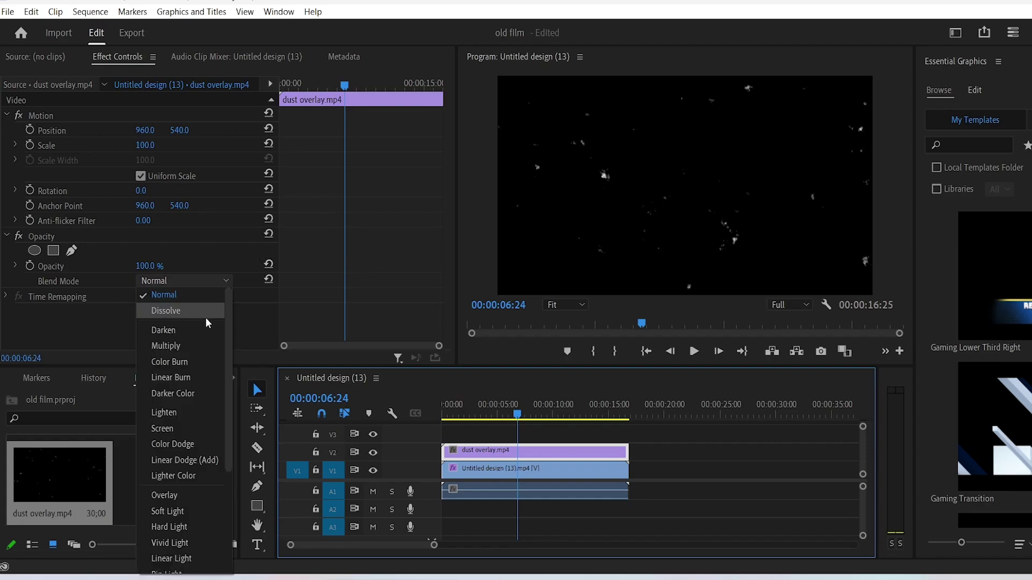
left_click(193, 422)
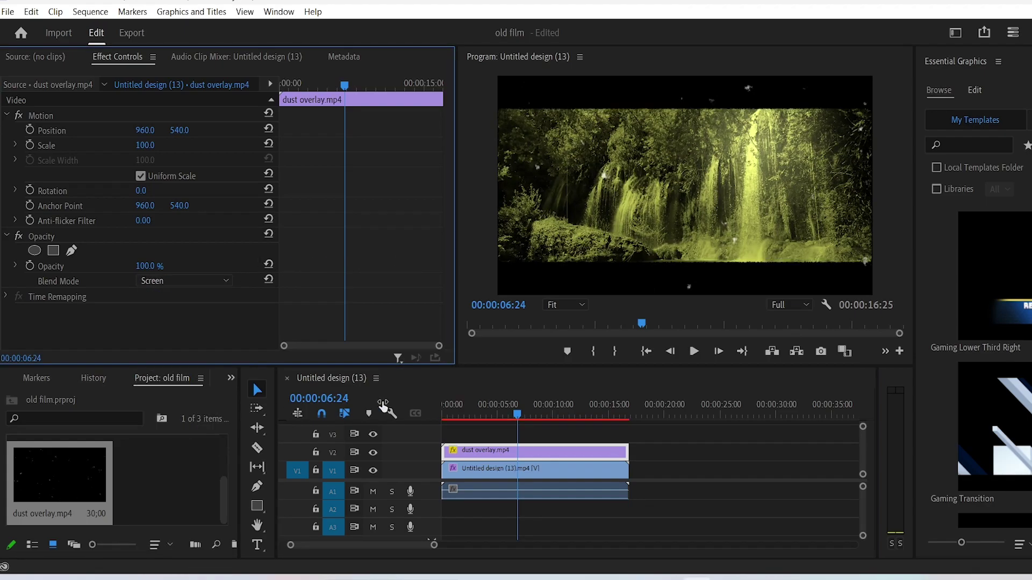
- Set the dust overlay's opacity to 30%, then switch to After Effects
left_click(160, 269)
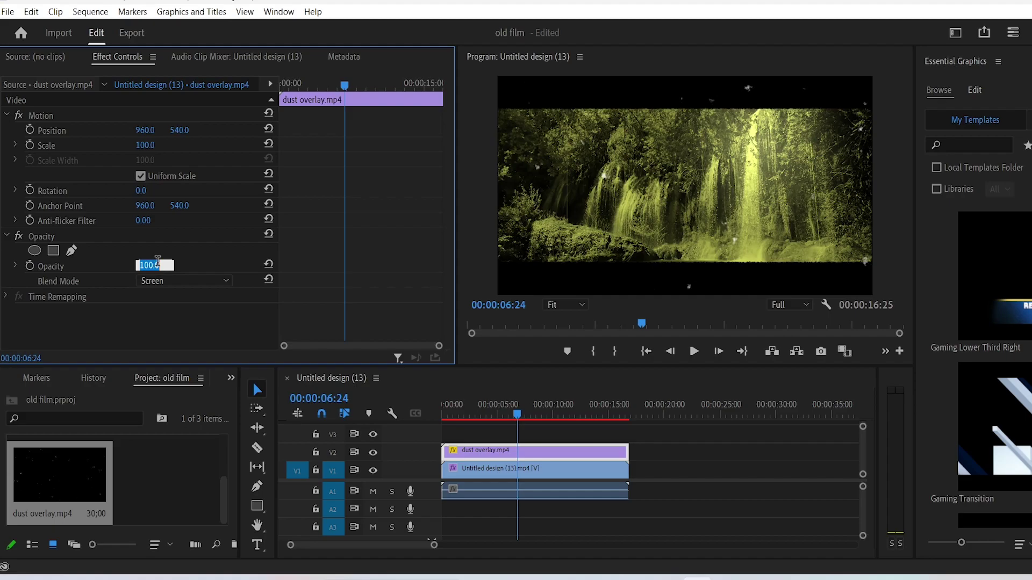
type("50")
key("Return")
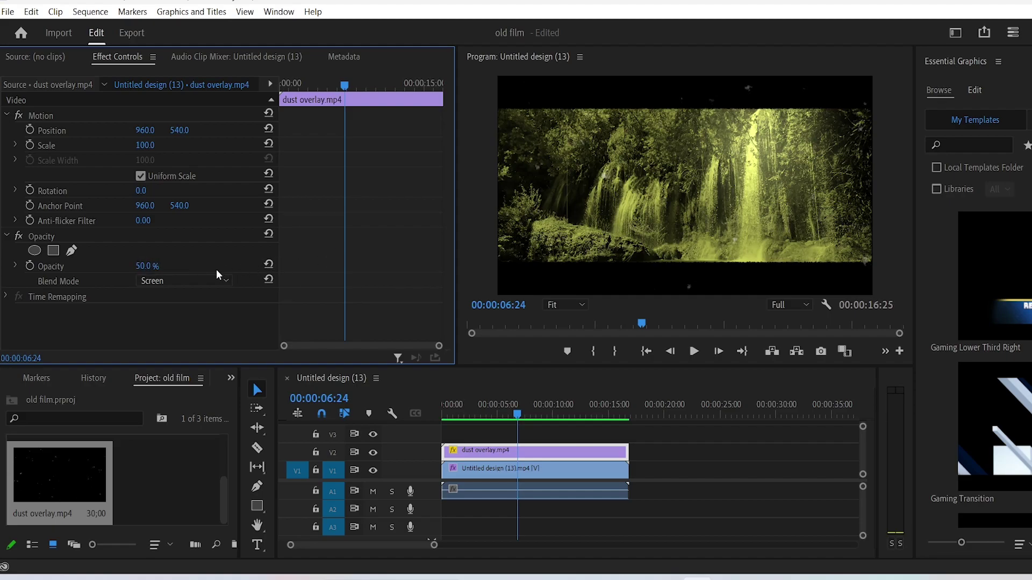
left_click(148, 267)
type("30")
key("Return")
left_click(501, 404)
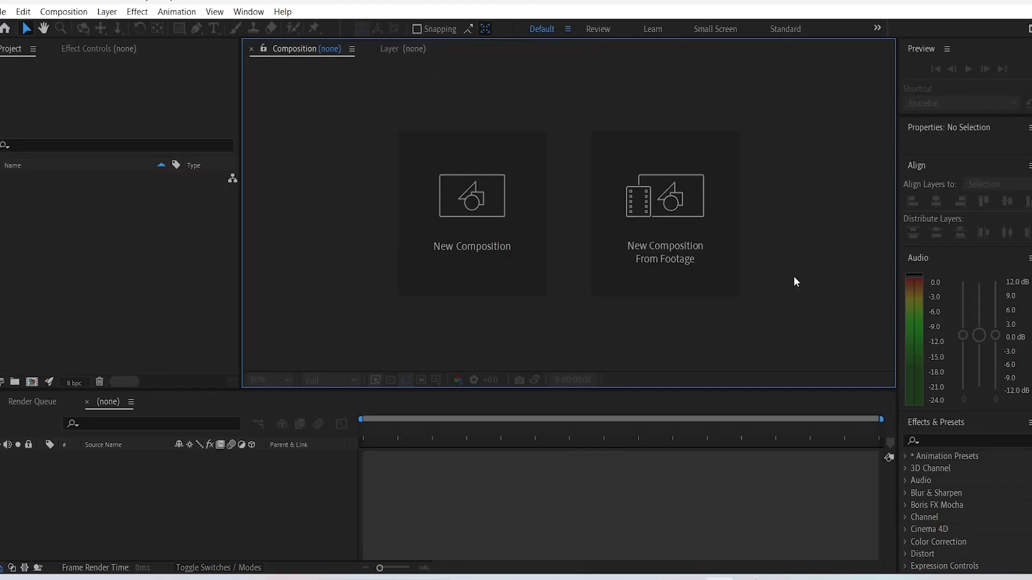
- Create a new composition named 'dust overlay'
left_click(453, 227)
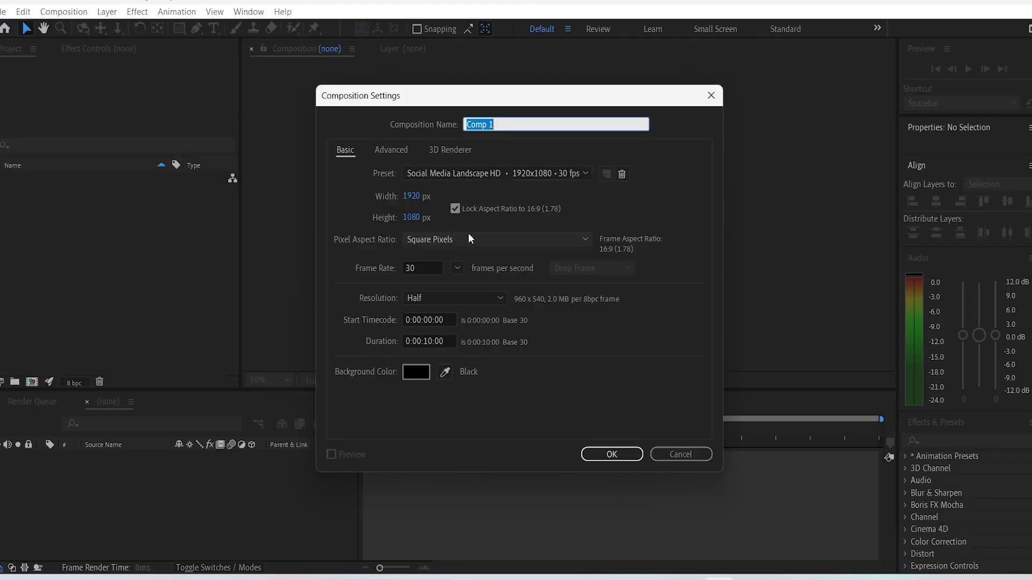
left_click(504, 124)
left_click_drag(504, 124, 423, 124)
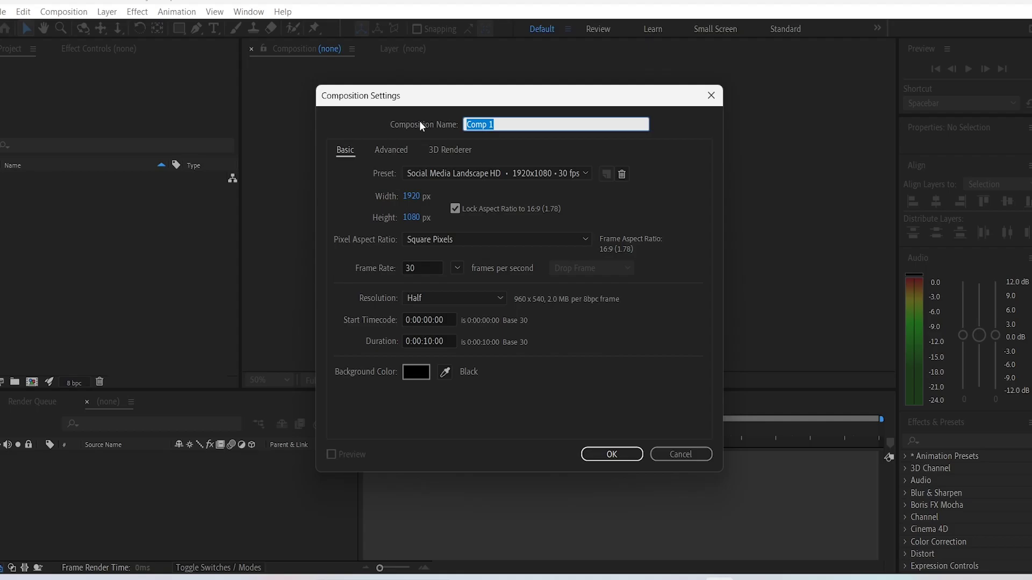
type("dust overlay")
key("Return")
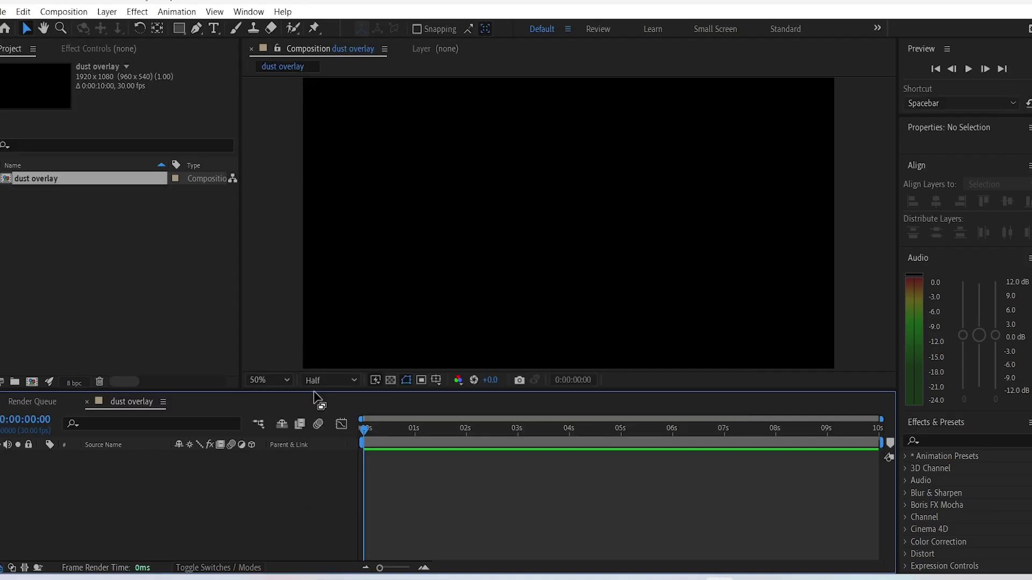
- Add a black solid layer to the comp and search Effects & Presets for 'fracta'
right_click(242, 480)
mouse_move(354, 311)
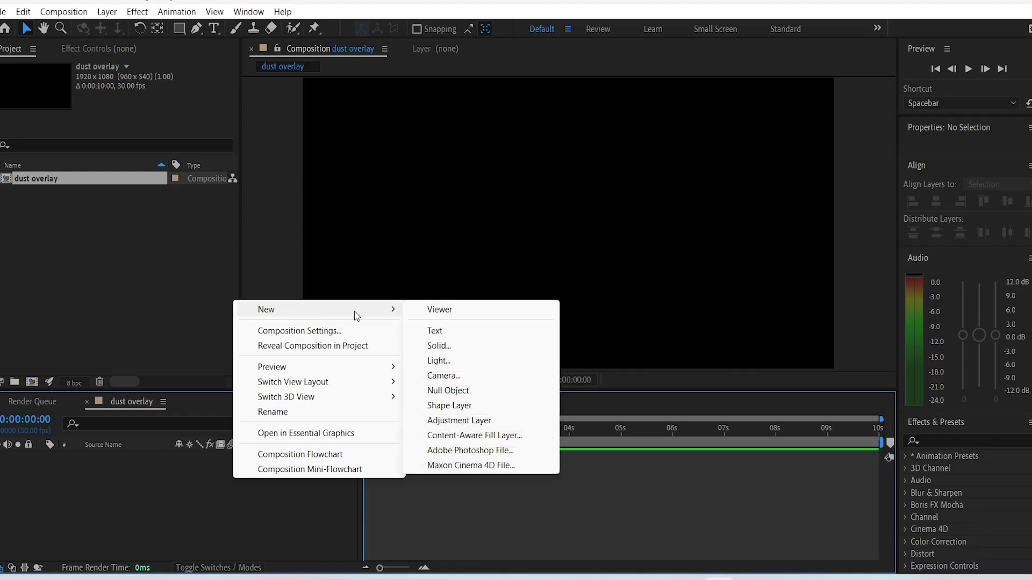
left_click(465, 346)
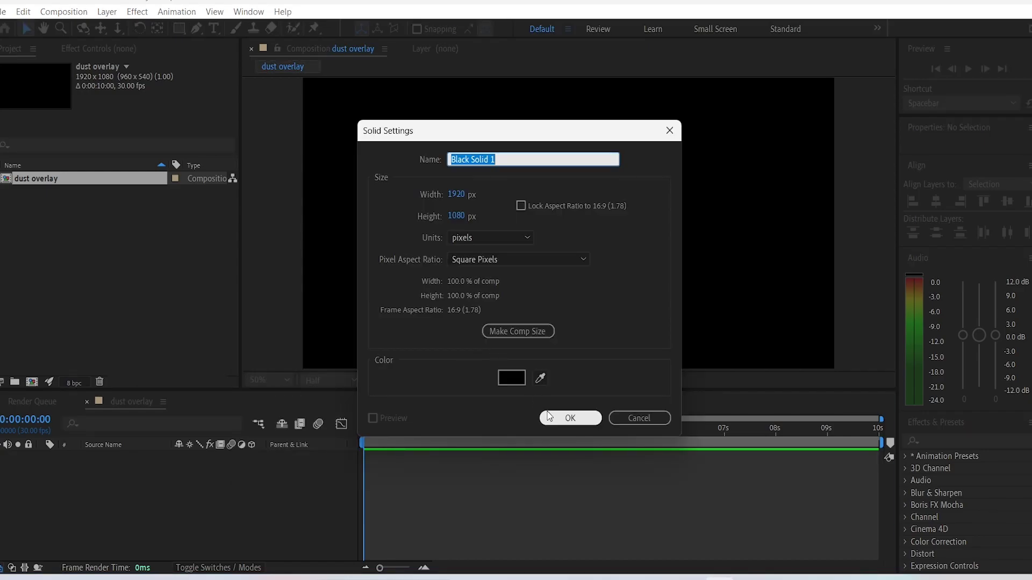
left_click(569, 418)
left_click(926, 439)
type("fracta")
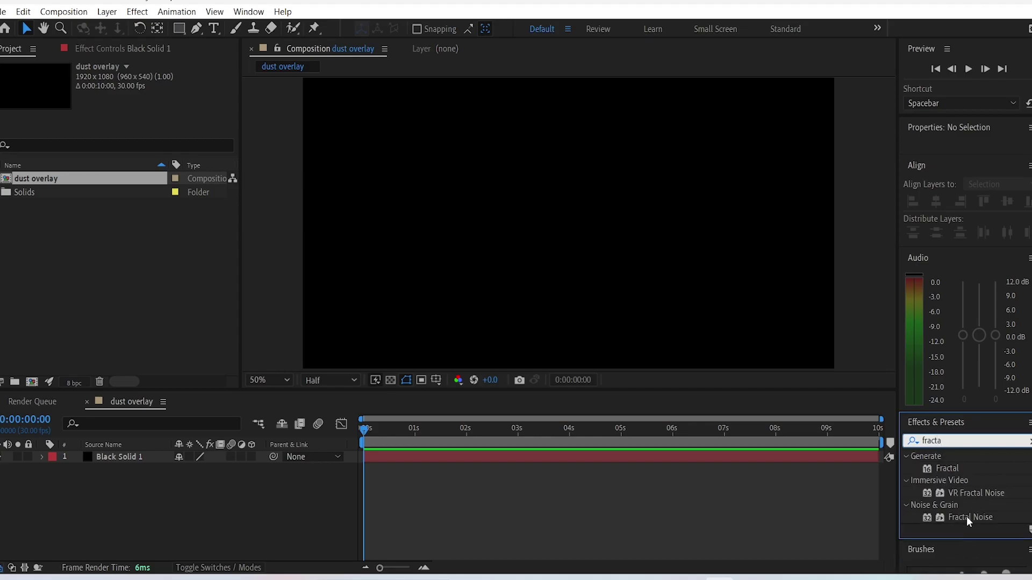
- Apply Fractal Noise to Black Solid 1 with Contrast 504 and Brightness -219
left_click_drag(966, 517, 118, 456)
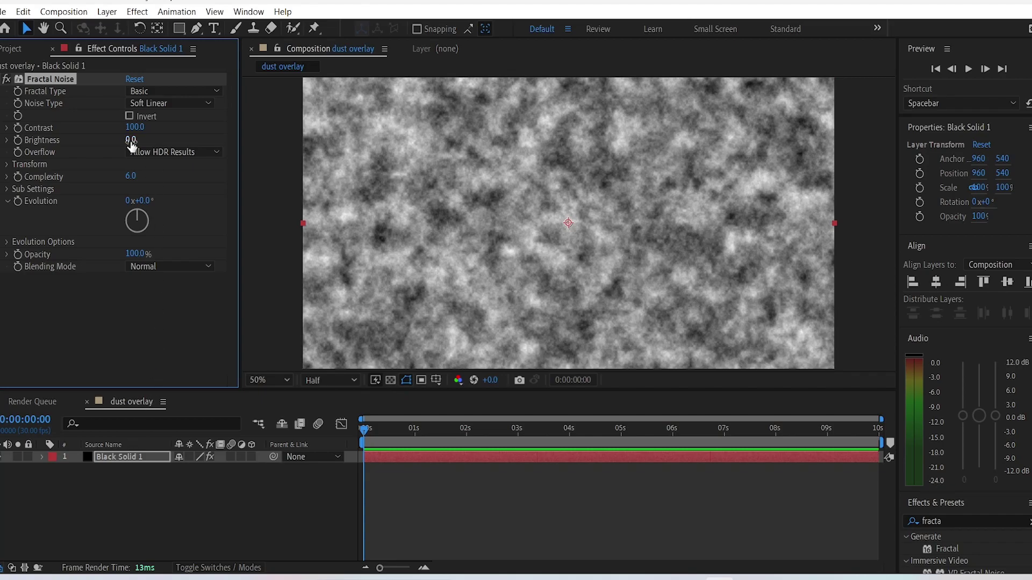
left_click_drag(133, 127, 367, 120)
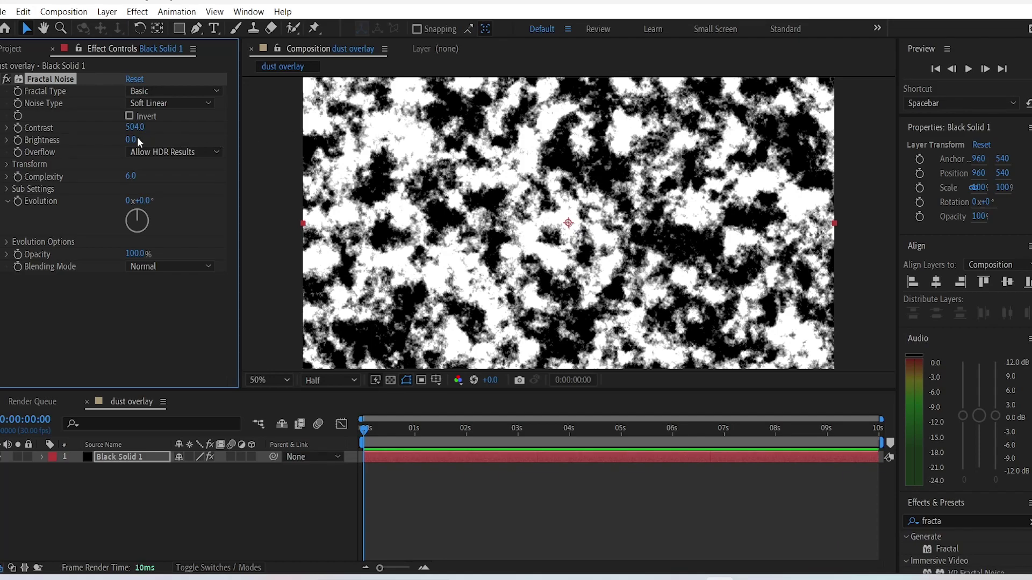
left_click_drag(138, 141, 6, 150)
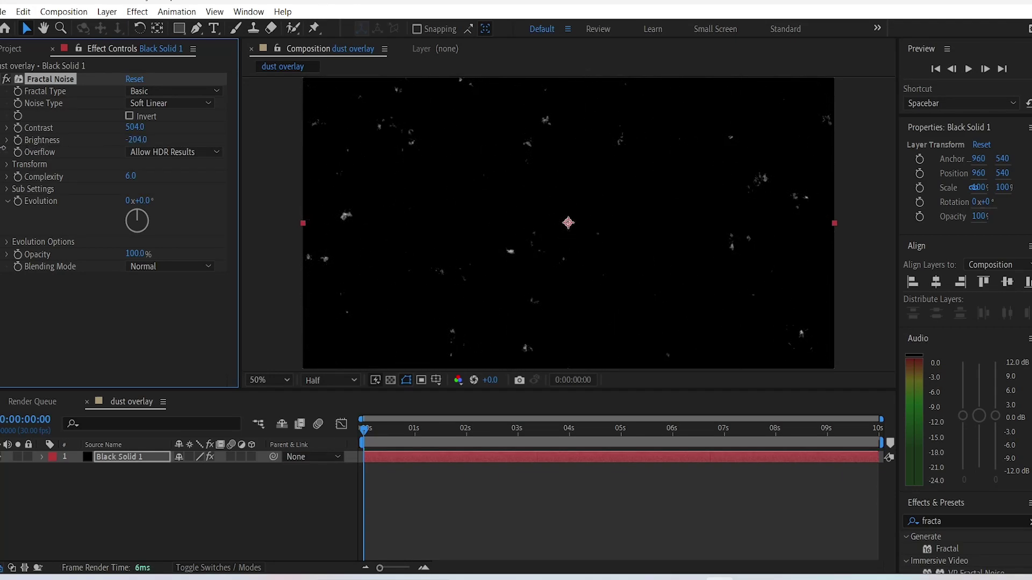
- Give the Random Seed under Evolution Options a time*5 expression and preview the dust
left_click(8, 243)
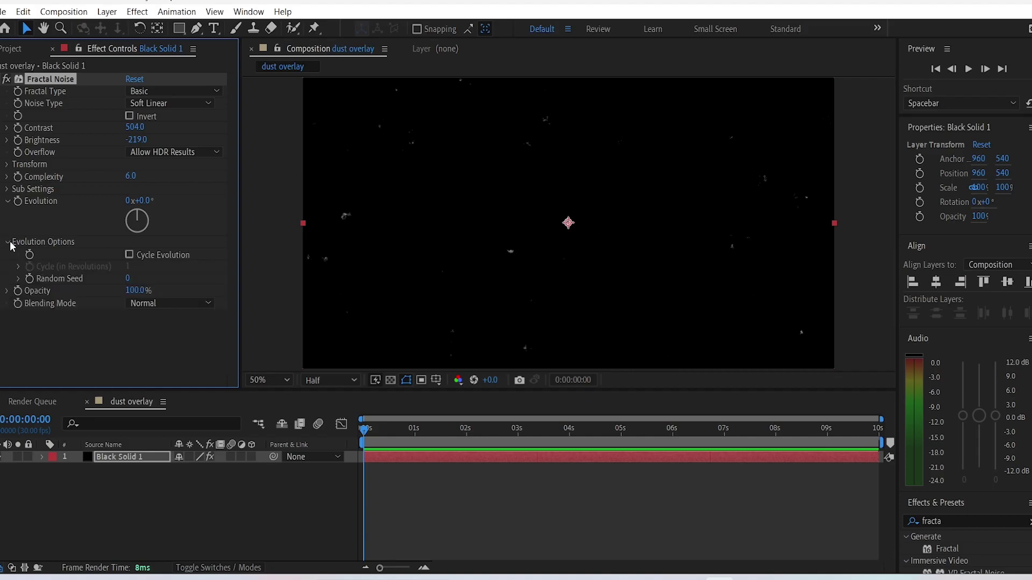
left_click(30, 278, "alt")
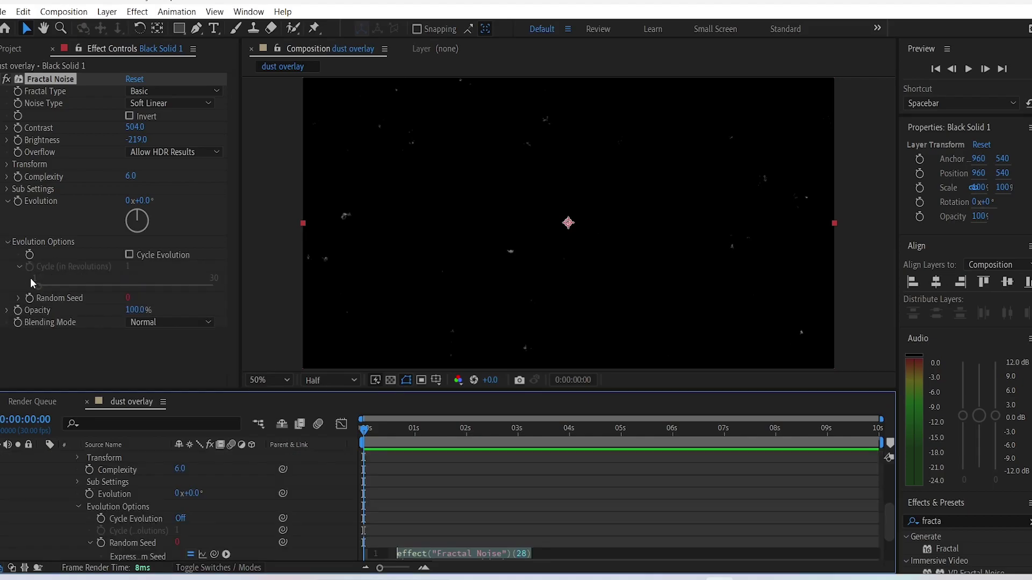
type("t")
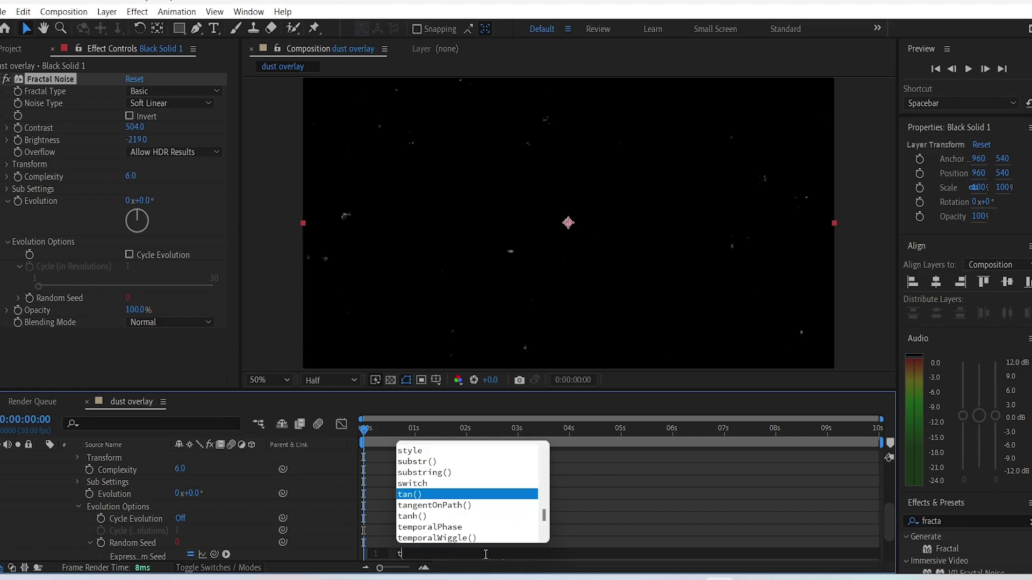
type("ime*")
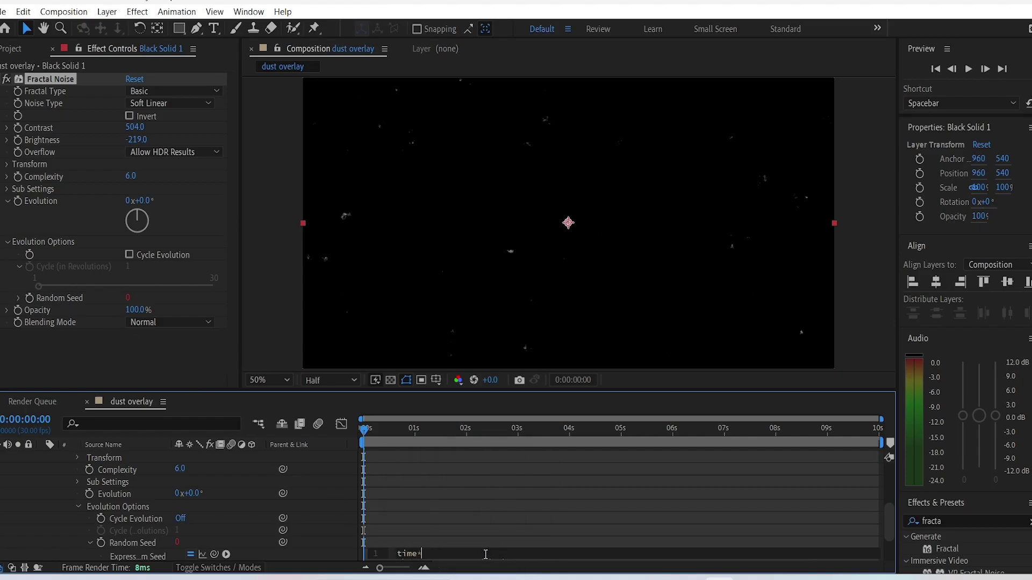
left_click(332, 504)
key("Page_Down")
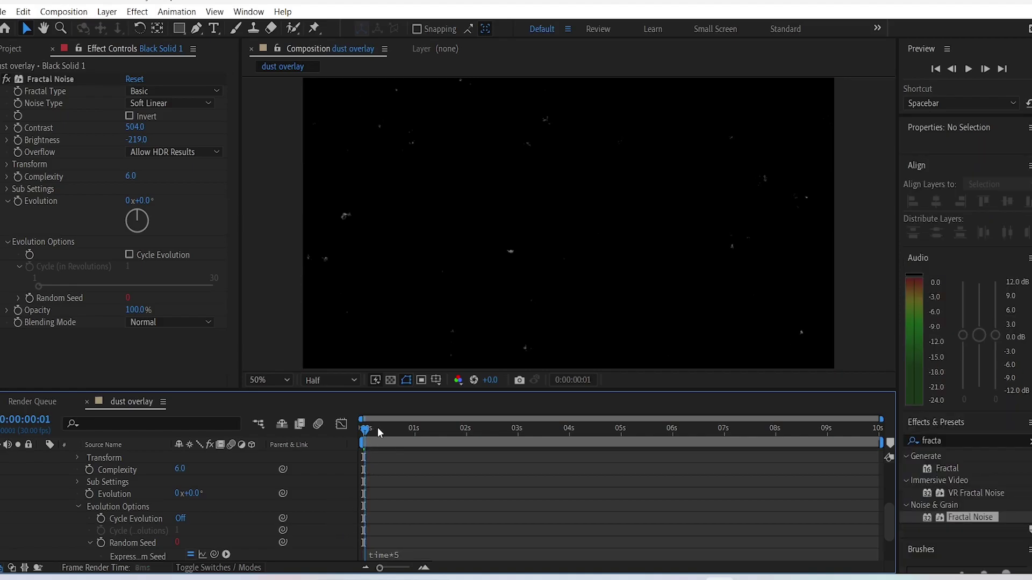
left_click_drag(377, 427, 302, 449)
- Try a faster time*10 seed expression and preview the flicker
left_click(438, 554)
key("BackSpace")
type("10")
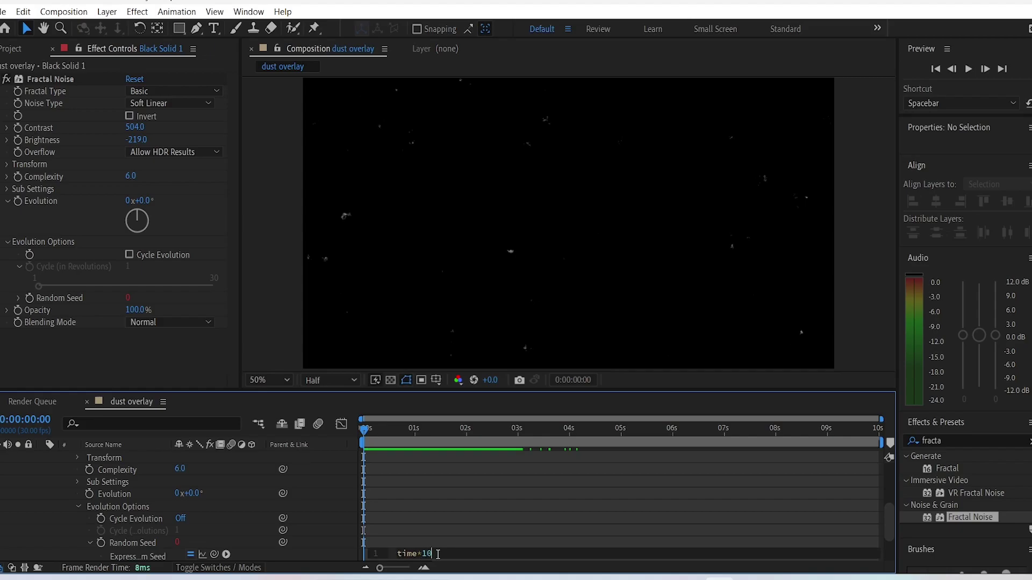
left_click(327, 495)
key("space")
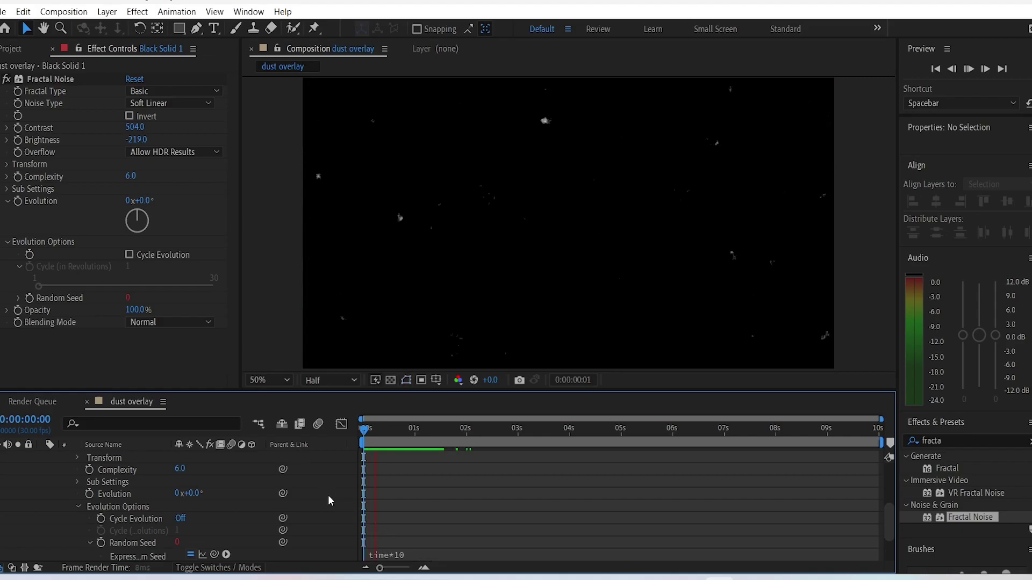
key("space")
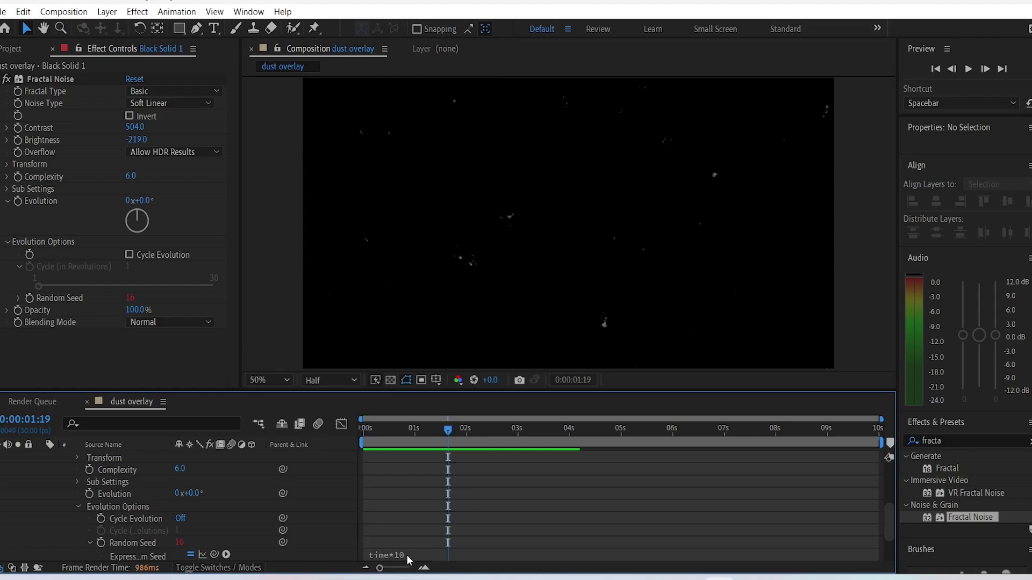
- Restore the time*5 expression, check the dust frames, and render the comp to MP4
left_click(444, 553)
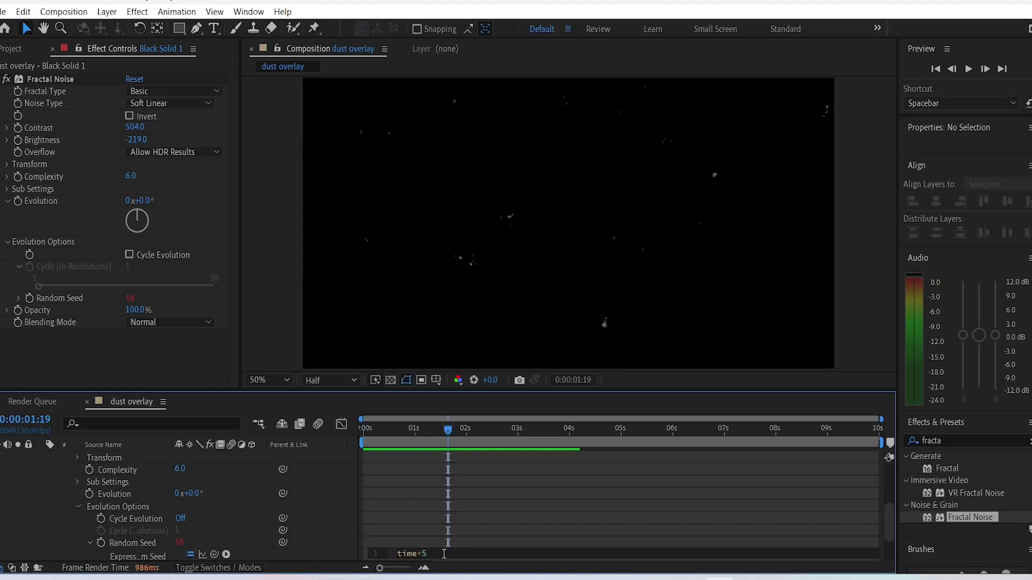
left_click(343, 511)
left_click(449, 429)
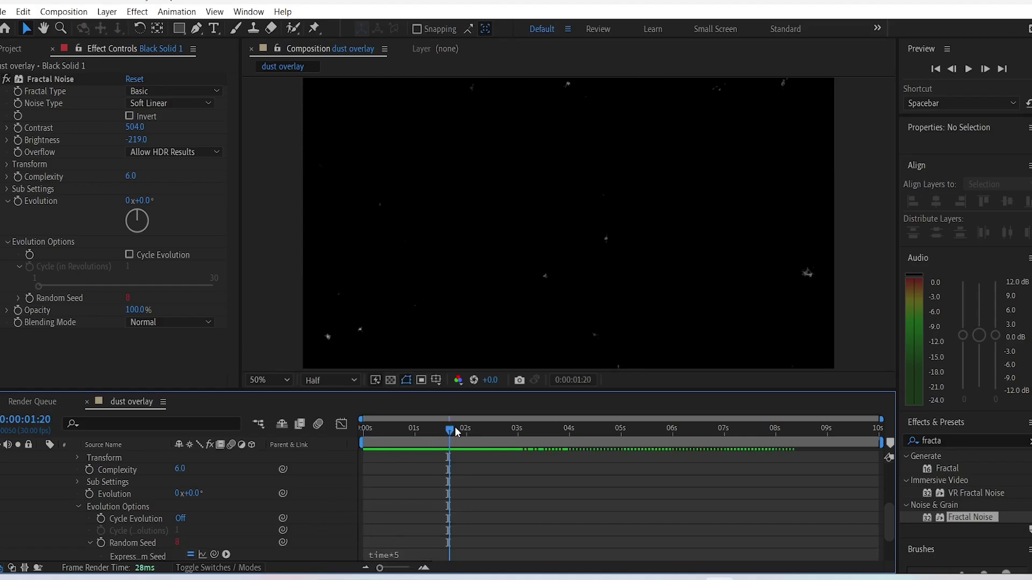
left_click_drag(455, 426, 361, 428)
key("ctrl+m")
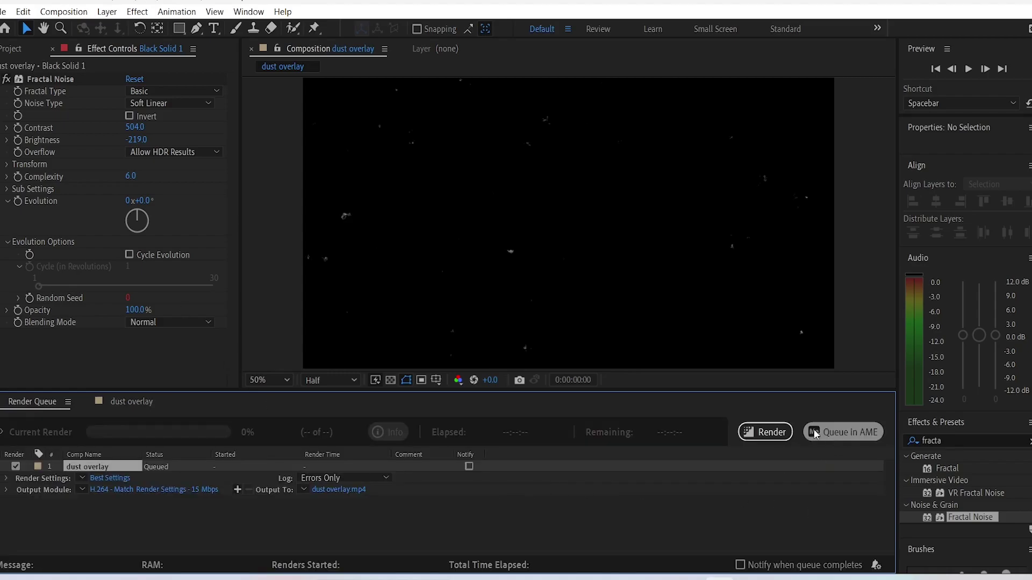
left_click(765, 432)
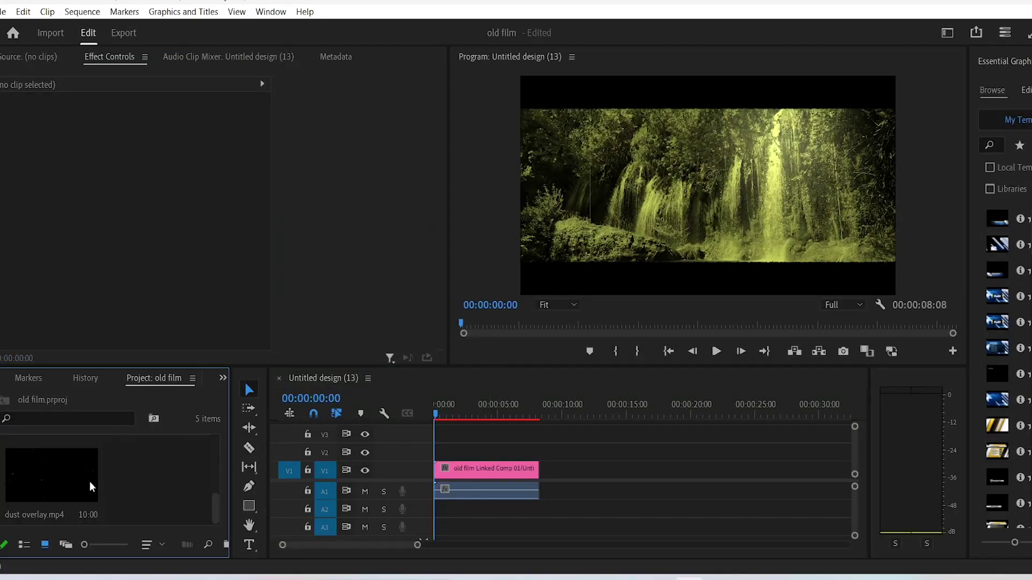
- Place dust overlay.mp4 on V2, trim it to the waterfall's end, and set Screen blend mode
left_click_drag(91, 487, 446, 454)
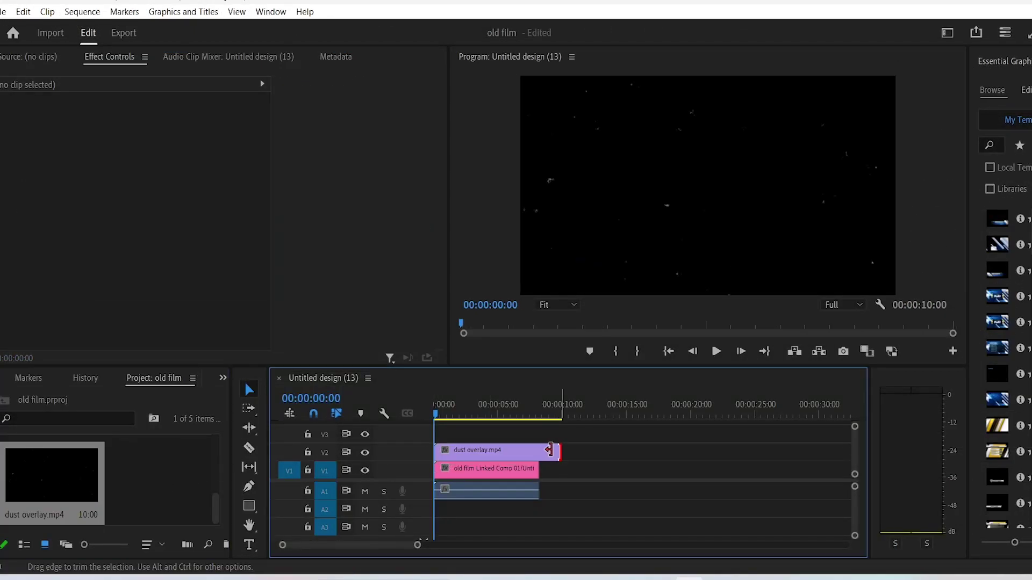
left_click_drag(549, 450, 538, 451)
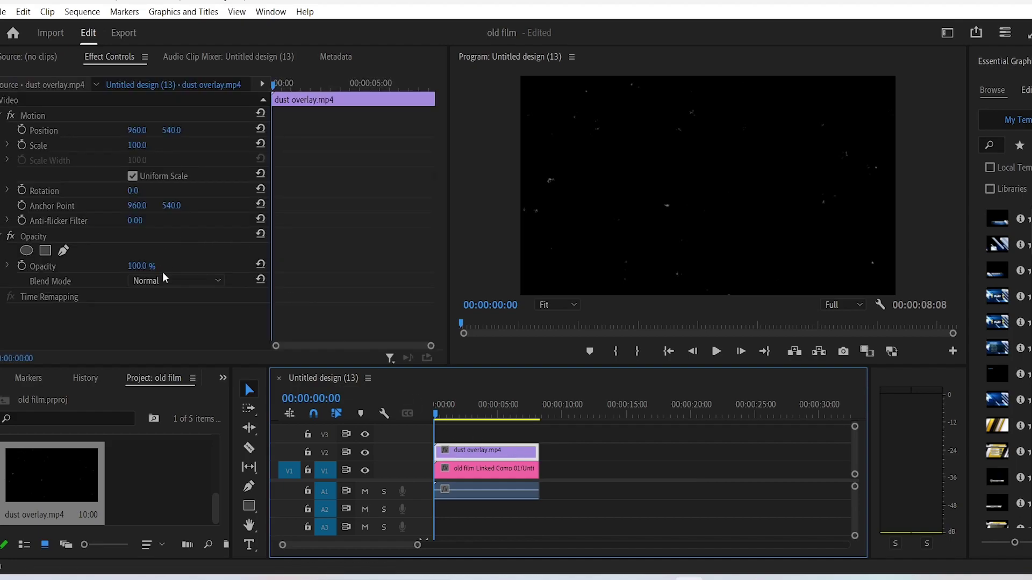
left_click(164, 279)
left_click(159, 421)
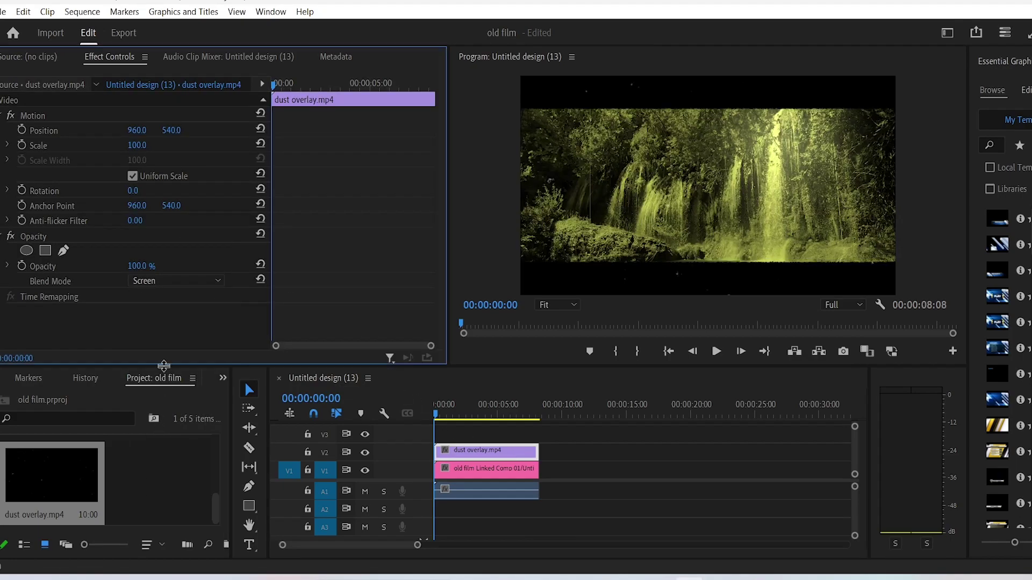
left_click(137, 265)
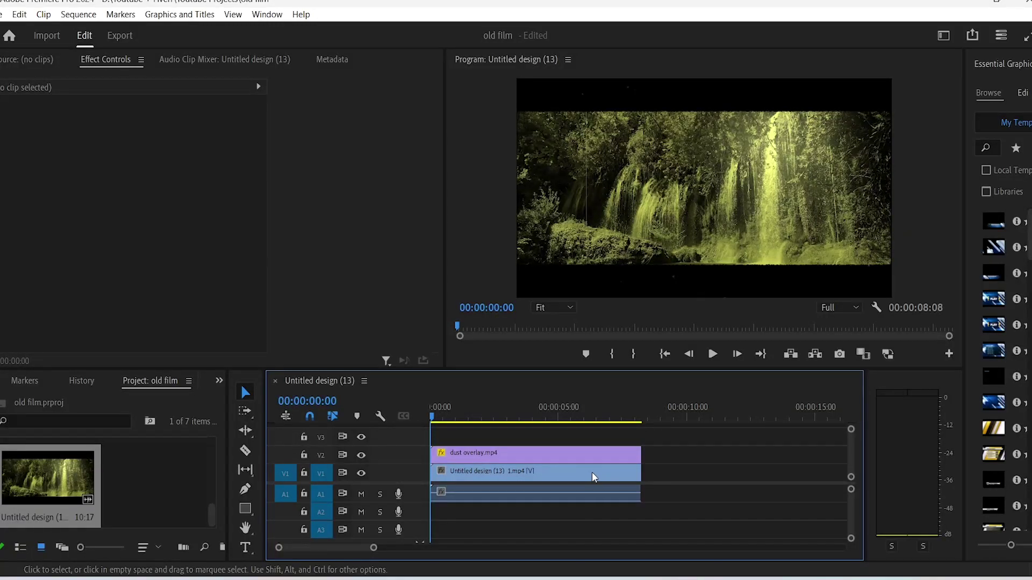
- Replace the V1 waterfall clip with an After Effects composition
left_click(592, 472)
right_click(588, 473)
mouse_move(628, 174)
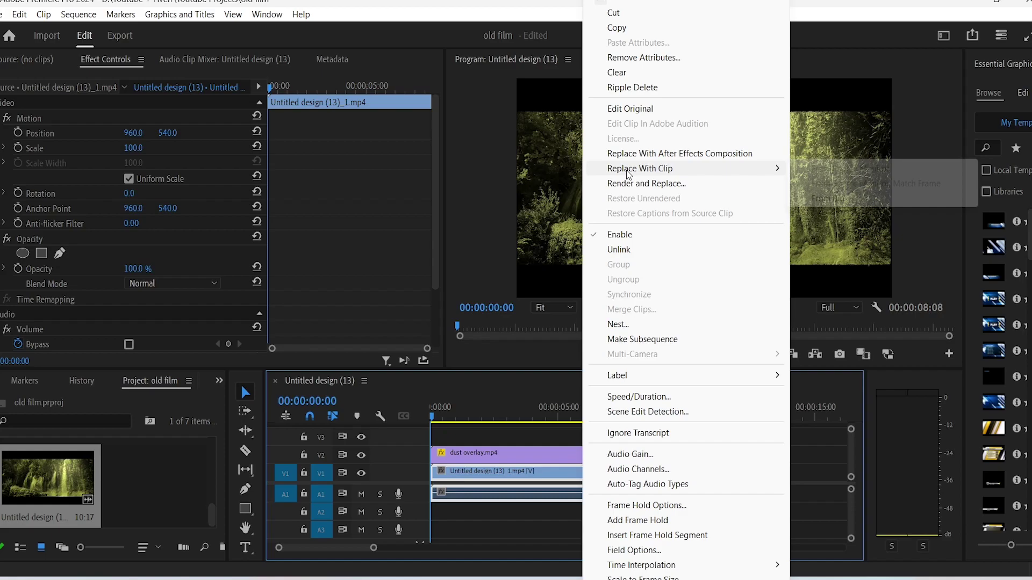
left_click(634, 155)
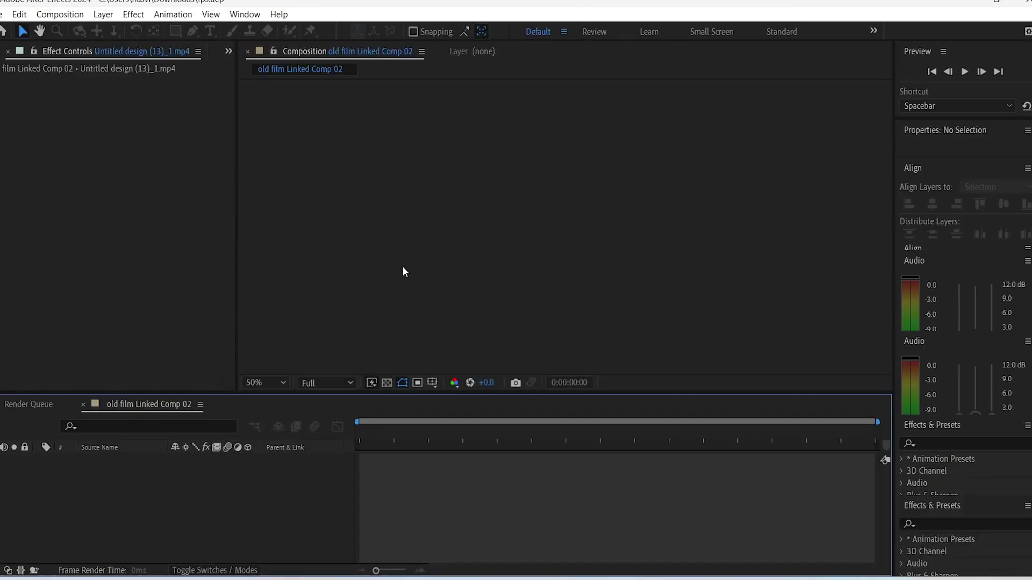
- Apply the Posterize Time effect to the waterfall layer
left_click(257, 505)
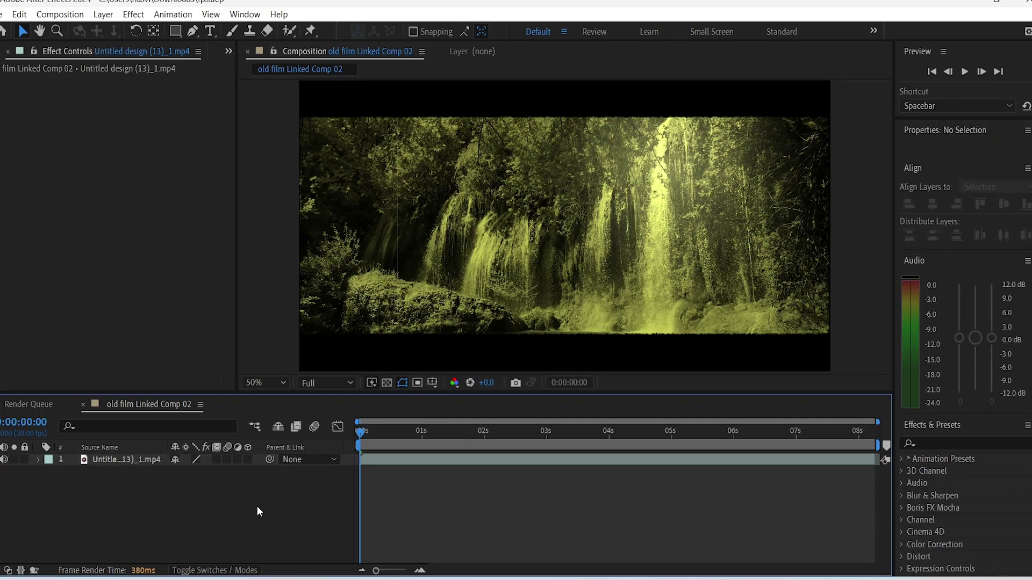
left_click(974, 446)
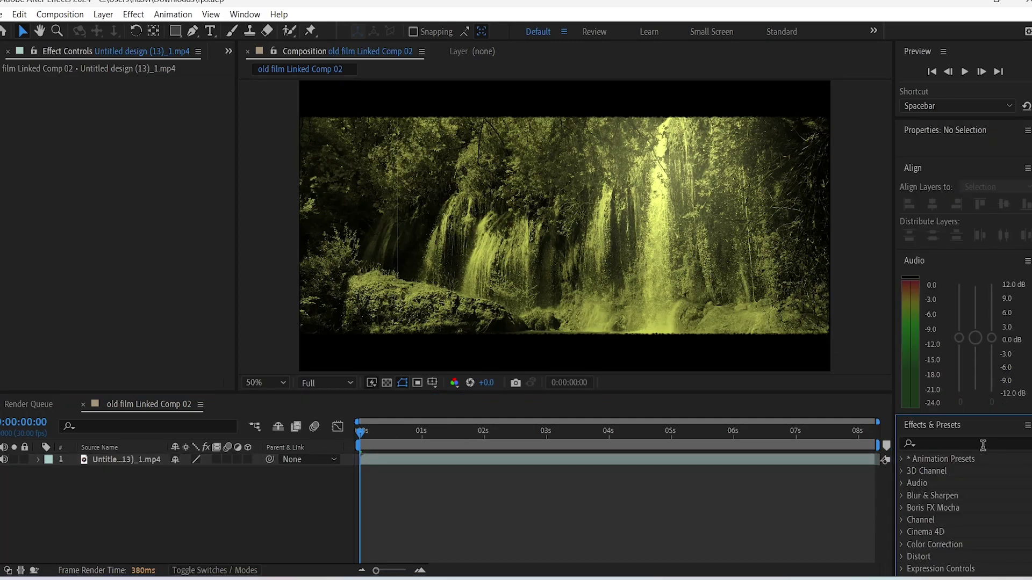
type("poste")
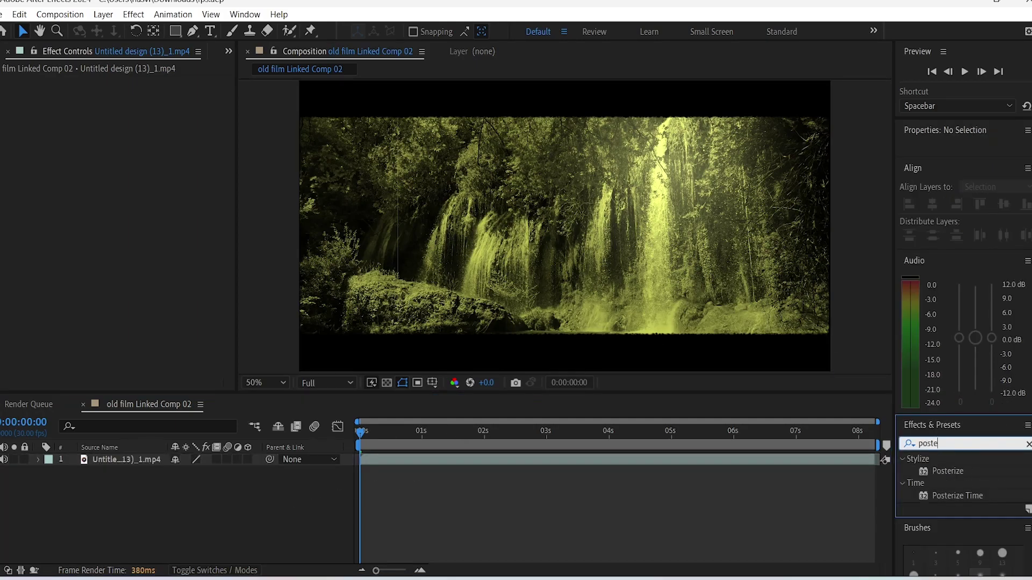
type("riz")
left_click_drag(962, 499, 117, 466)
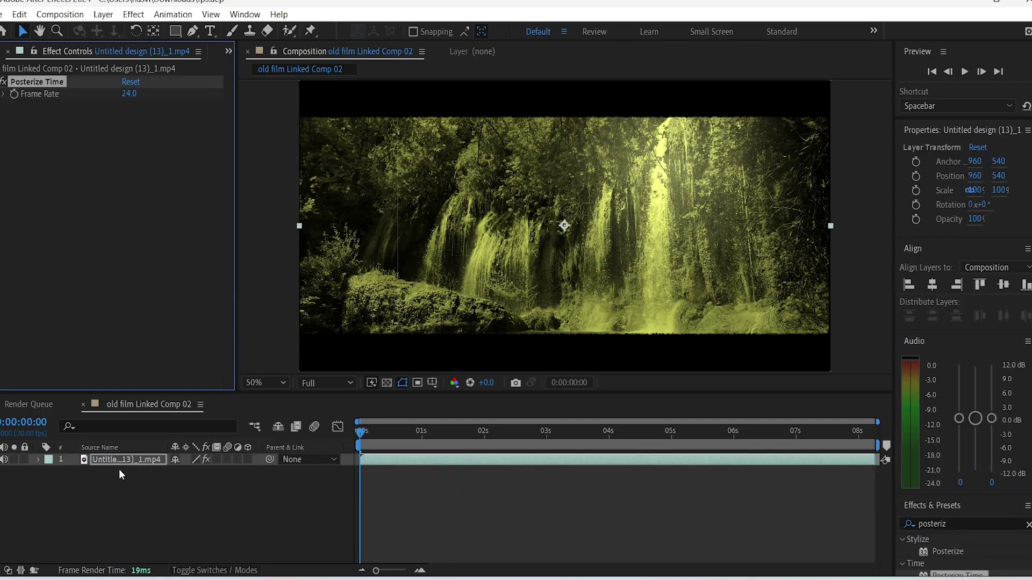
- Set Posterize Time's frame rate to 10 fps and return to Premiere Pro
left_click(129, 94)
type("10")
key("Return")
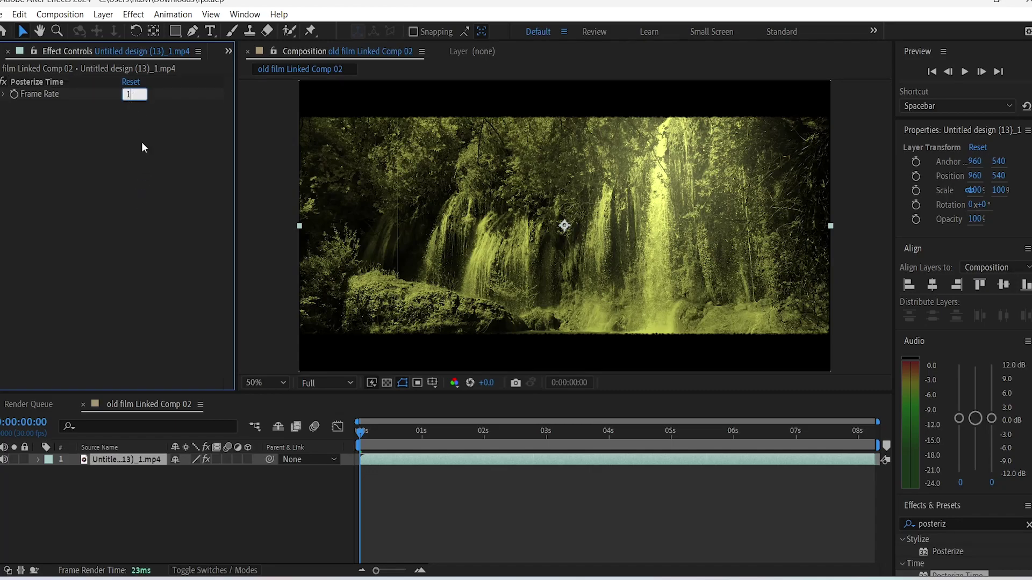
key("Return")
left_click(698, 527)
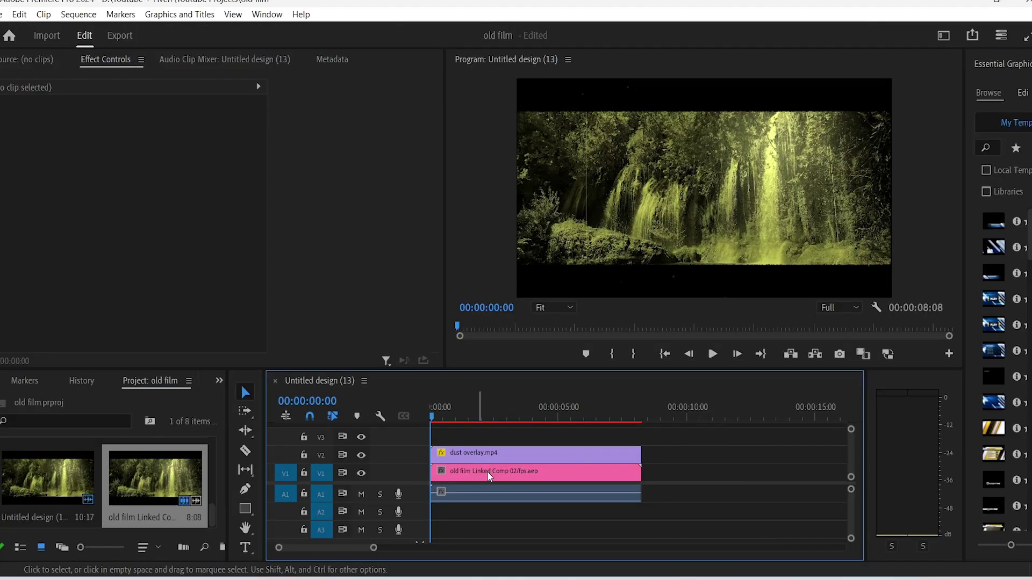
right_click(156, 479)
mouse_move(226, 157)
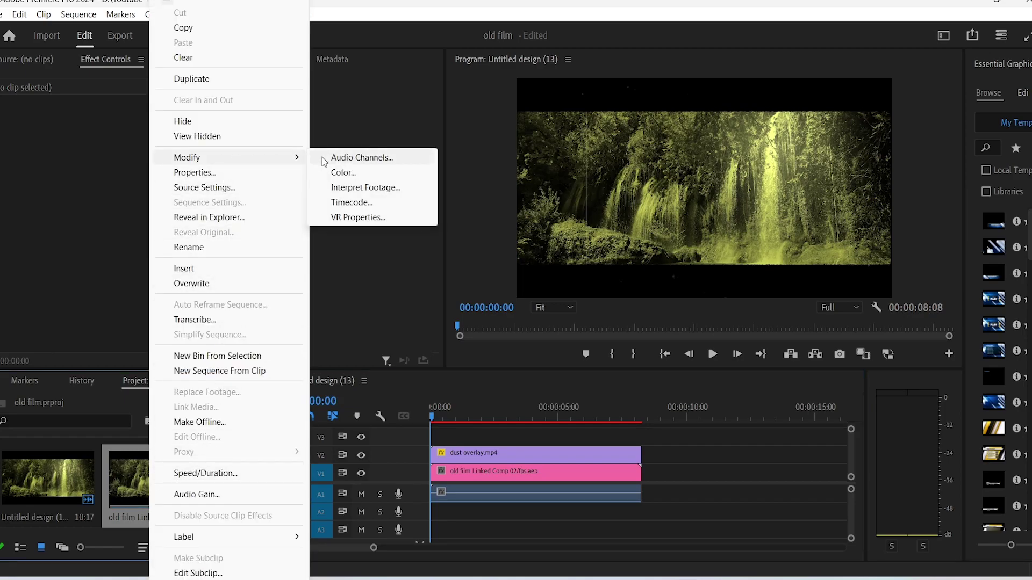
left_click(365, 188)
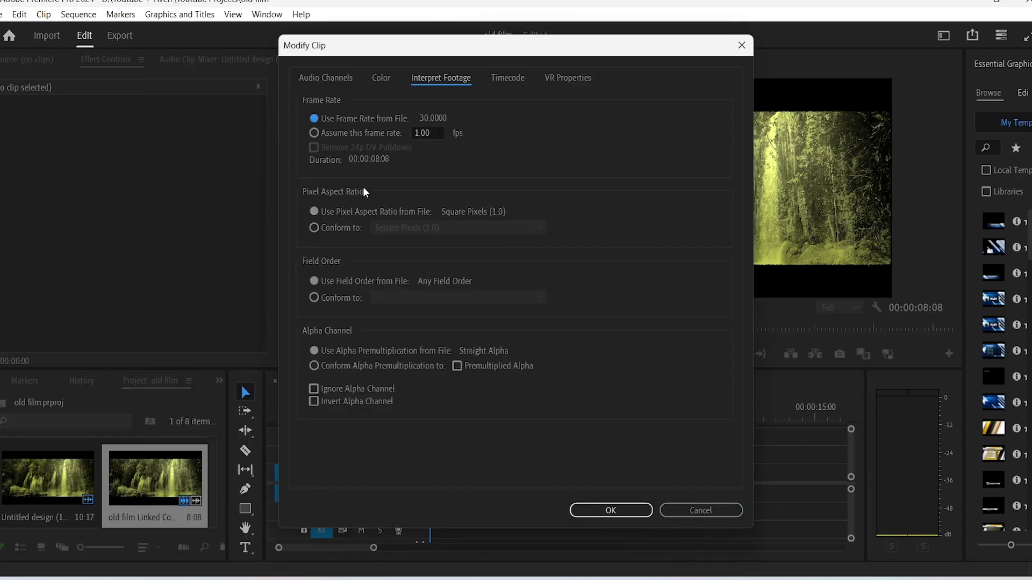
left_click(313, 132)
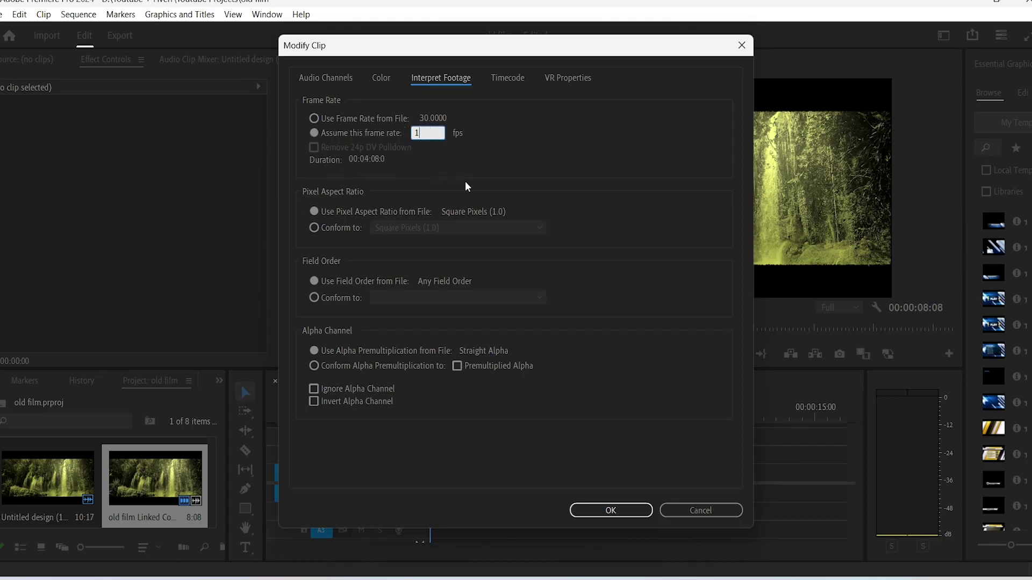
type("10")
left_click(479, 186)
left_click(690, 511)
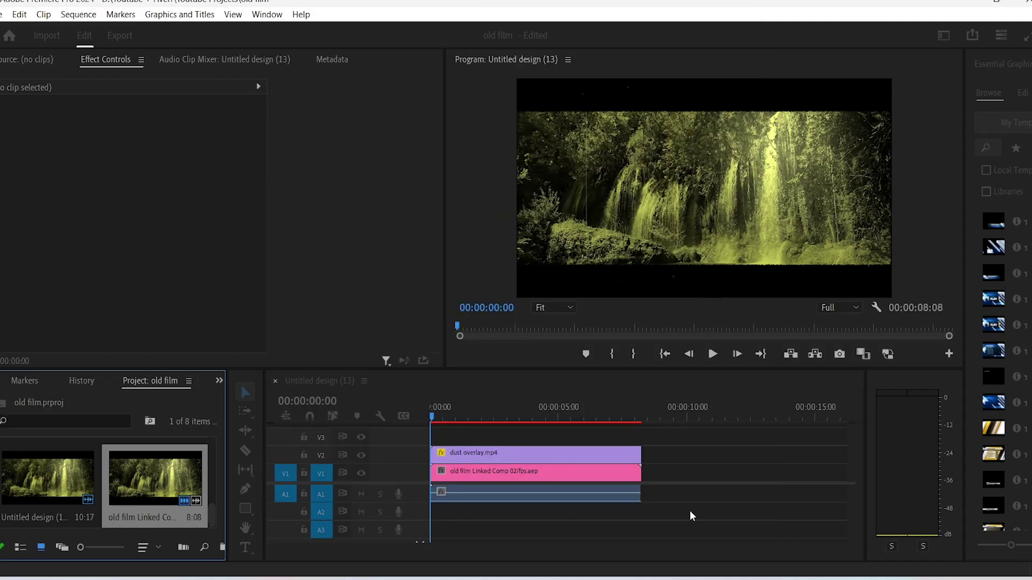